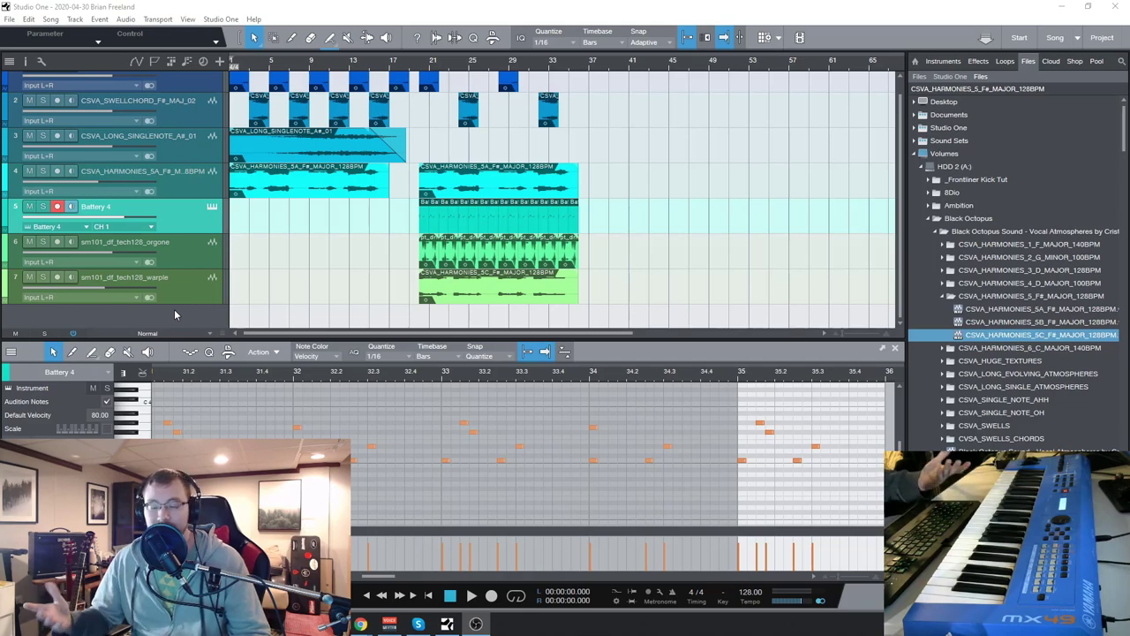
# Collapse the CSVA_HARMONIES_5_F#_MAJOR_128BPM folder in the Files browser and scroll back up.
pyautogui.click(941, 297)
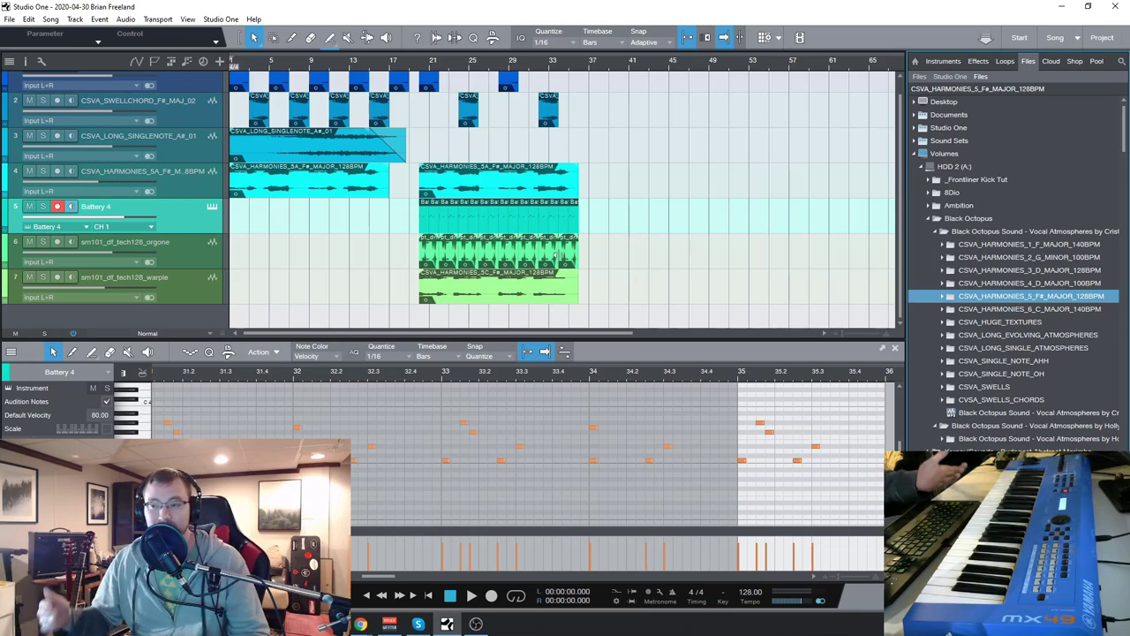
pyautogui.scroll(1, 392, 287)
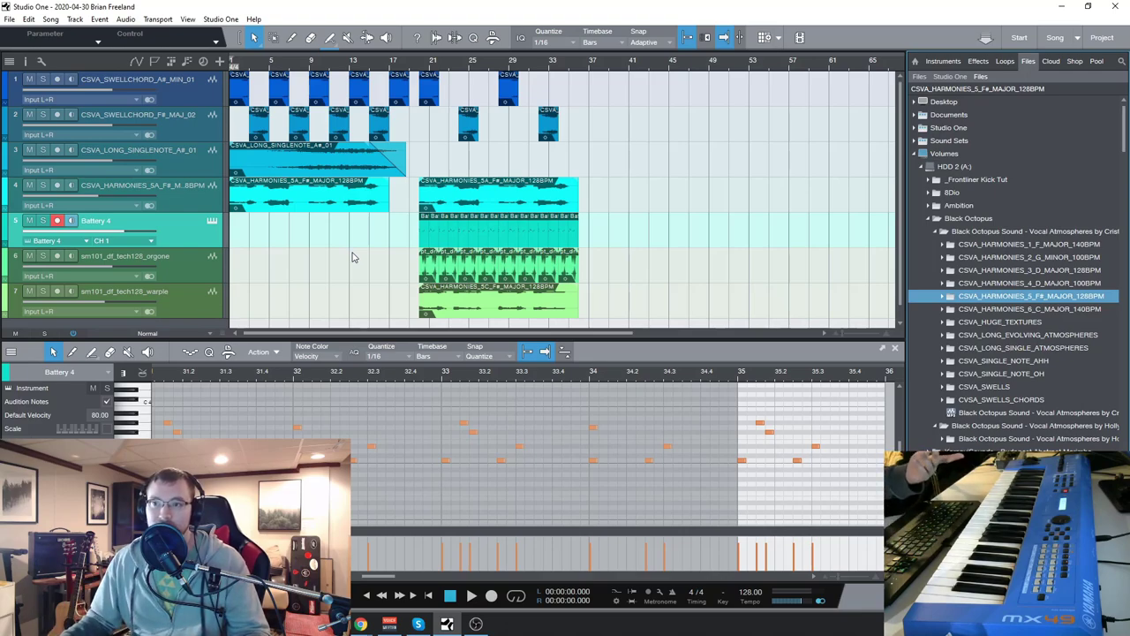
# Play the song from the start and inspect the harmonies and A# minor swell chord clips.
pyautogui.click(471, 597)
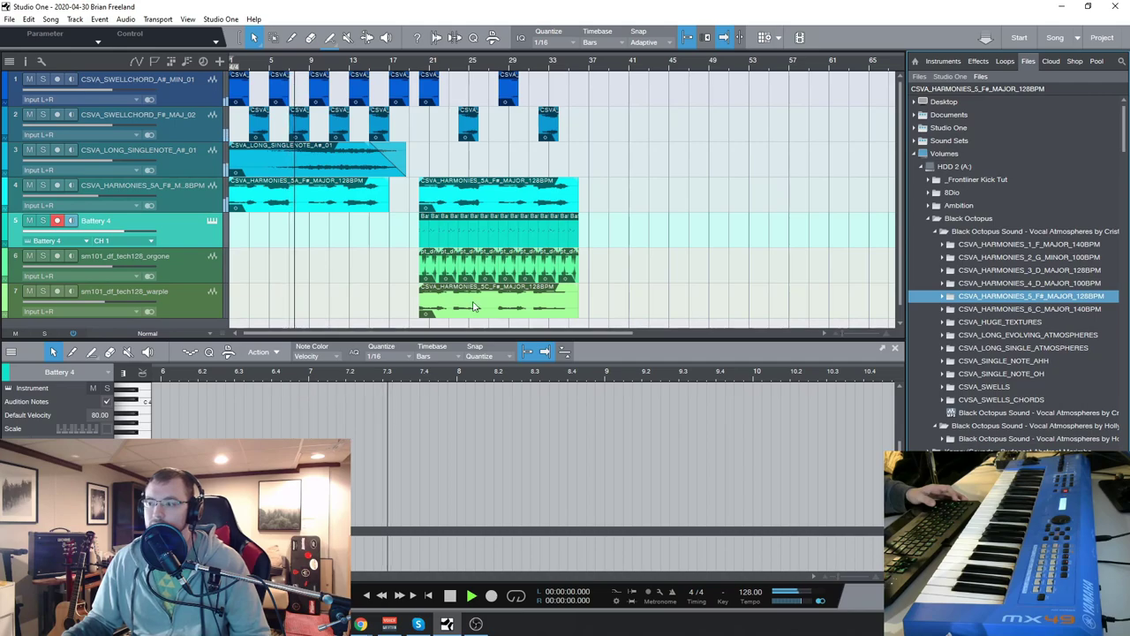
pyautogui.click(359, 210)
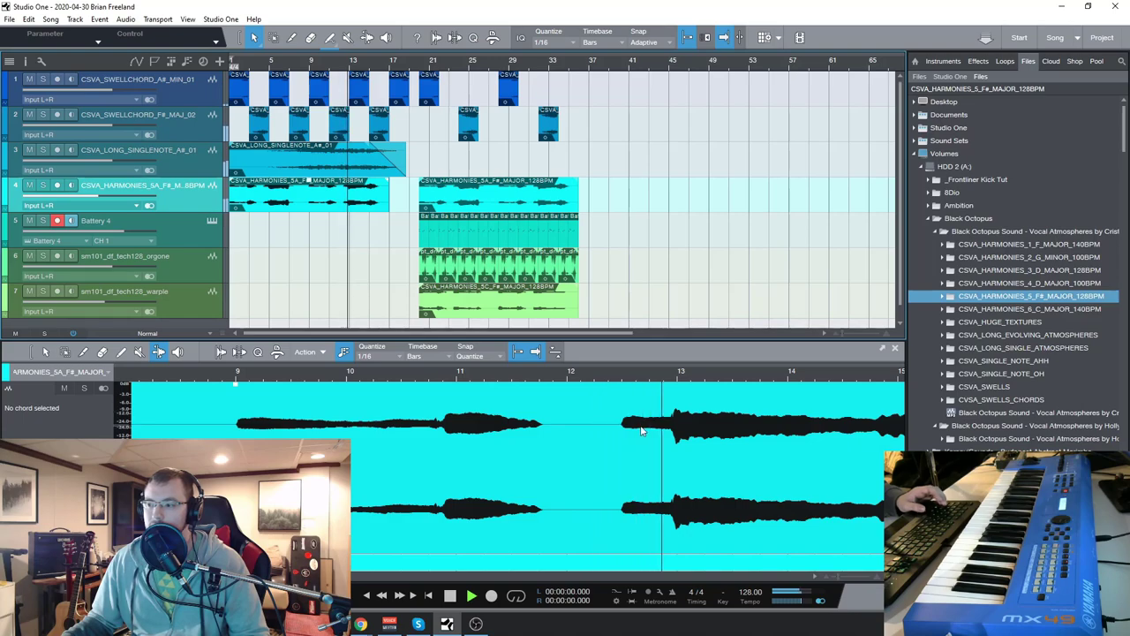
pyautogui.press('w')
pyautogui.press('w')
pyautogui.press('w')
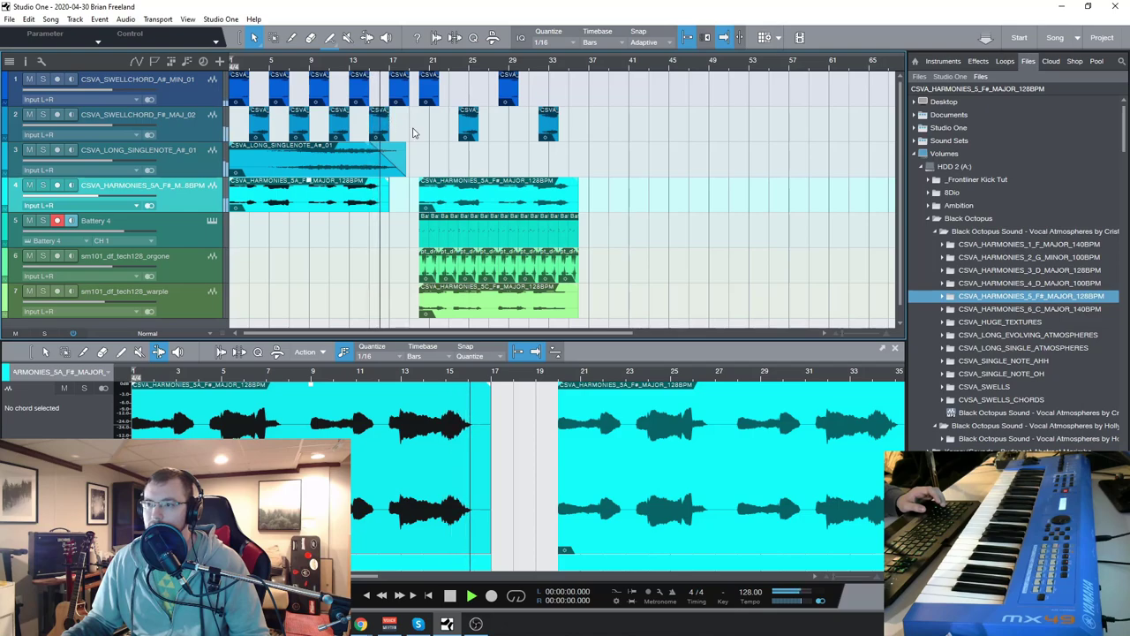
pyautogui.click(399, 94)
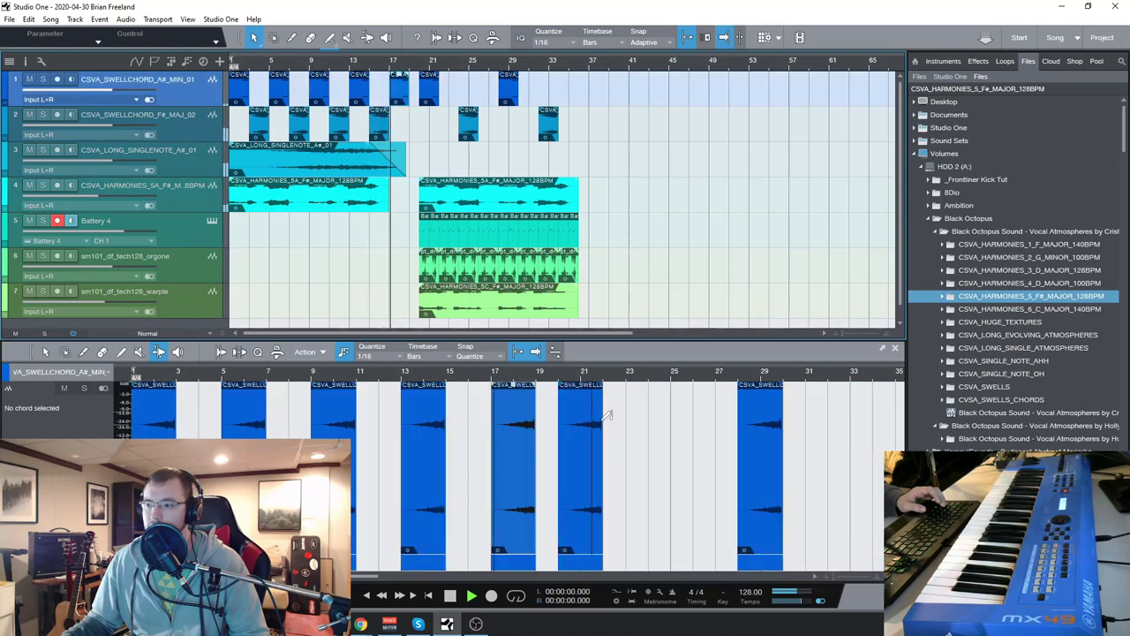
pyautogui.scroll(2, 661, 447)
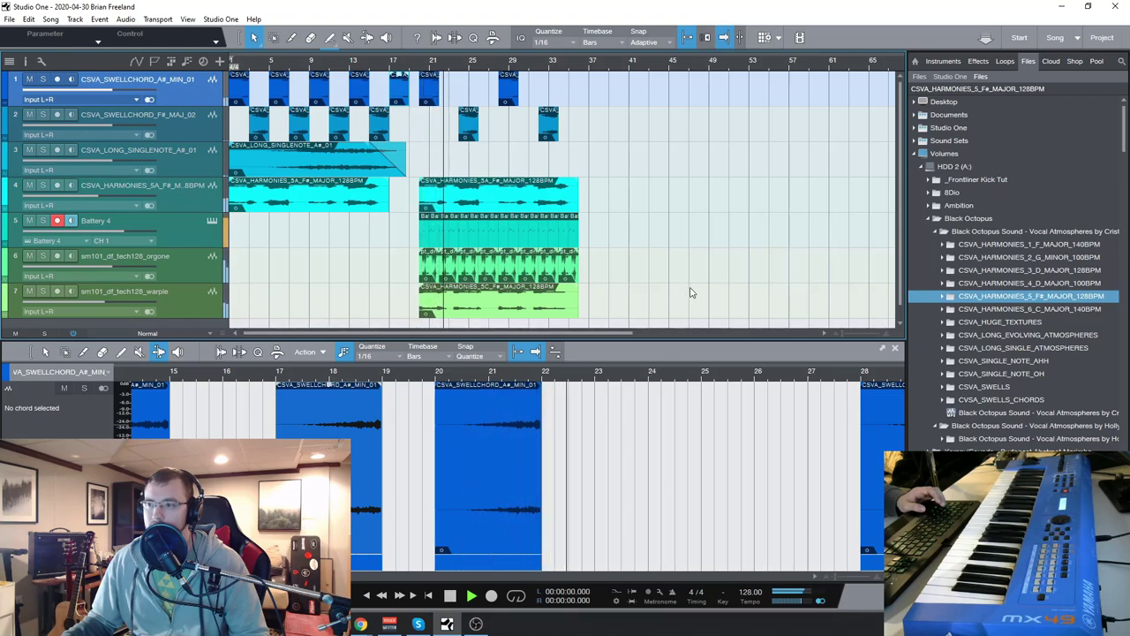
pyautogui.scroll(-1, 692, 292)
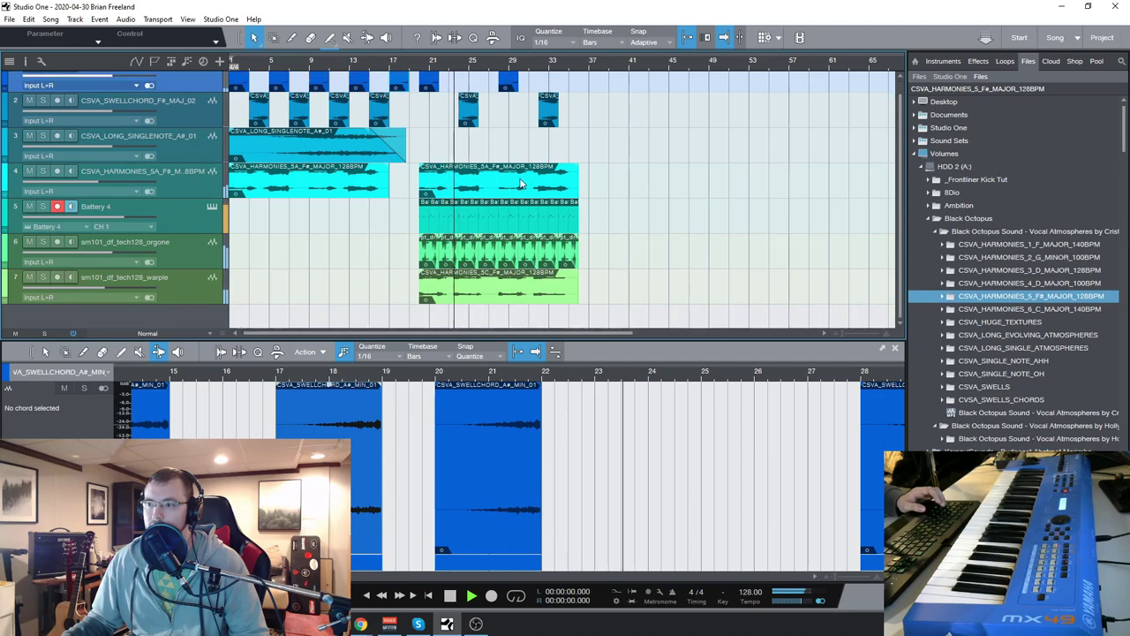
pyautogui.press('Down')
pyautogui.press('Down')
pyautogui.press('Down')
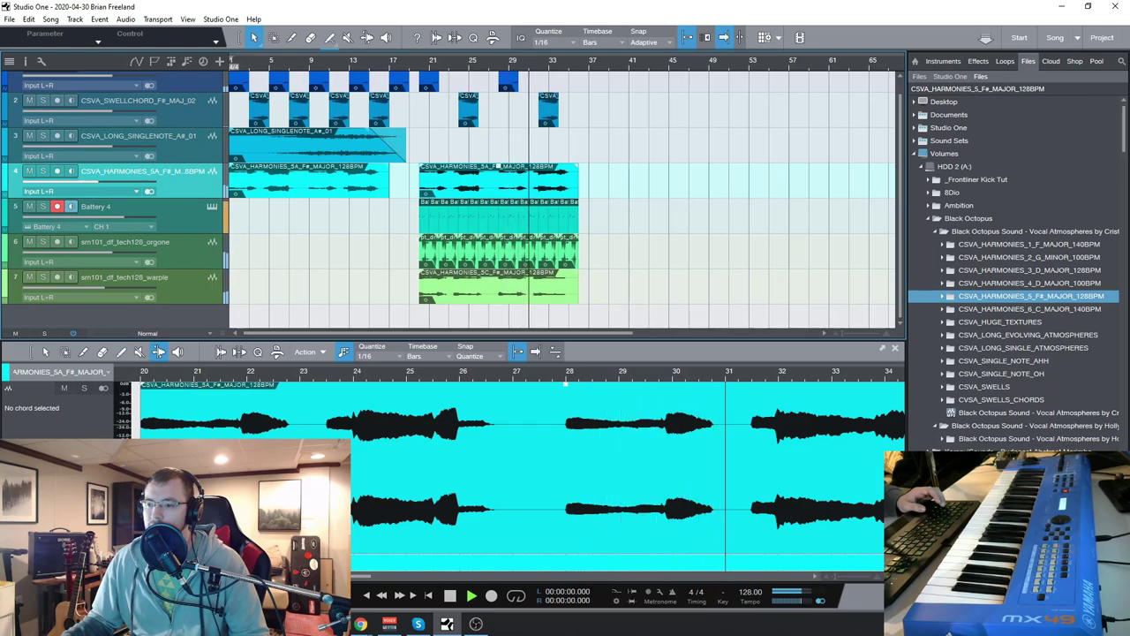
pyautogui.hscroll(3, 369, 579)
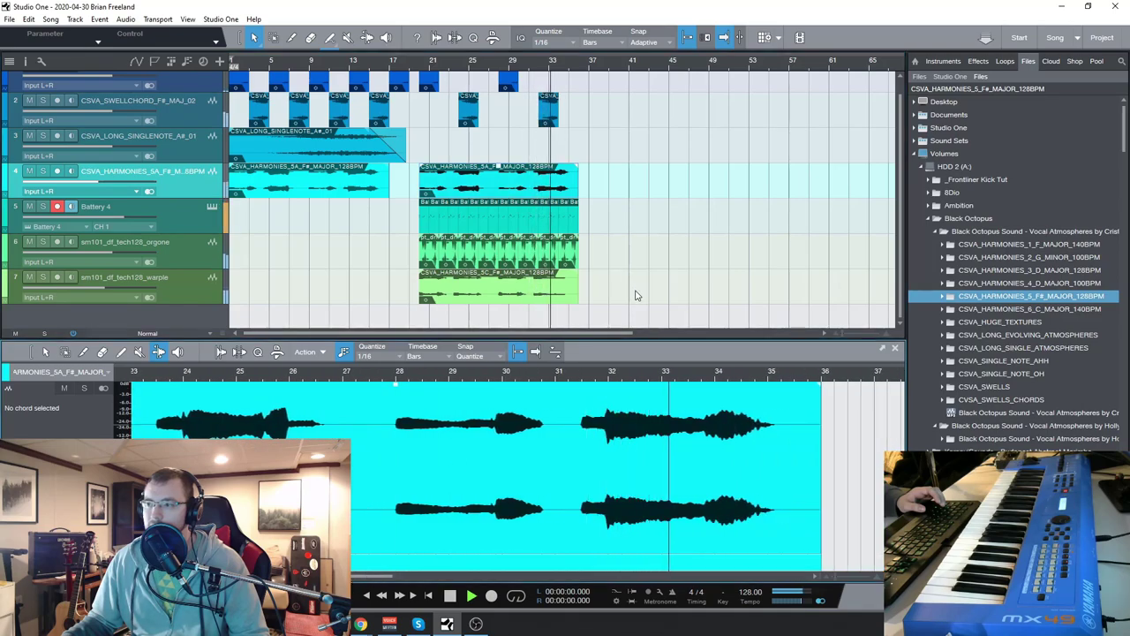
pyautogui.scroll(1, 530, 92)
pyautogui.scroll(3, 530, 92)
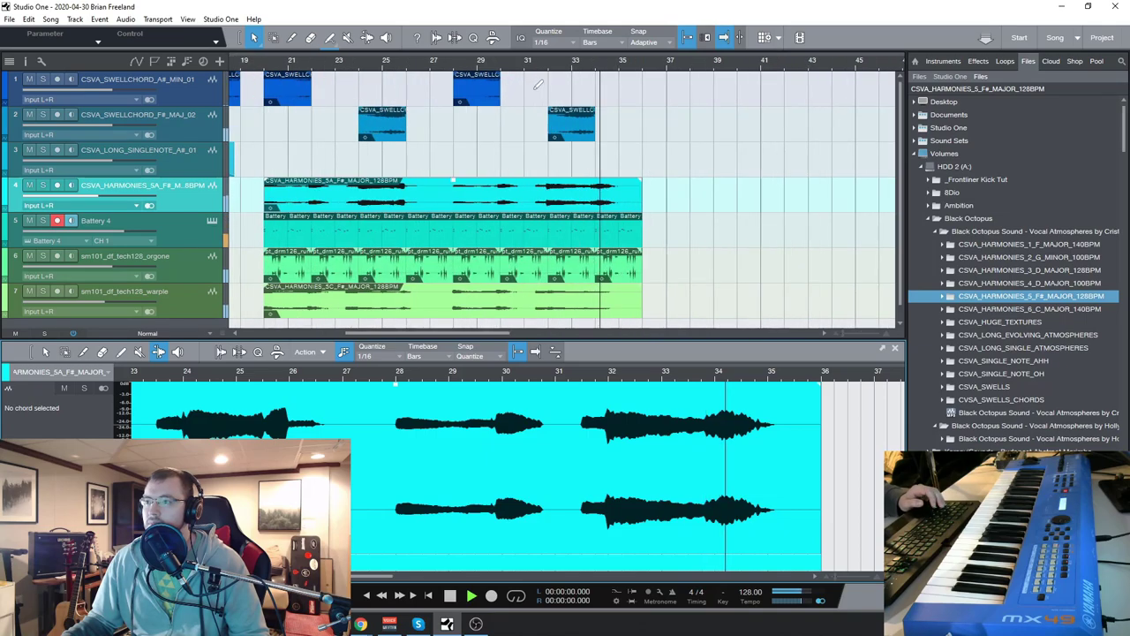
# Copy the bar-28 A# minor swell chord to bar 36, then stop playback.
pyautogui.moveTo(483, 98); pyautogui.dragTo(672, 98)
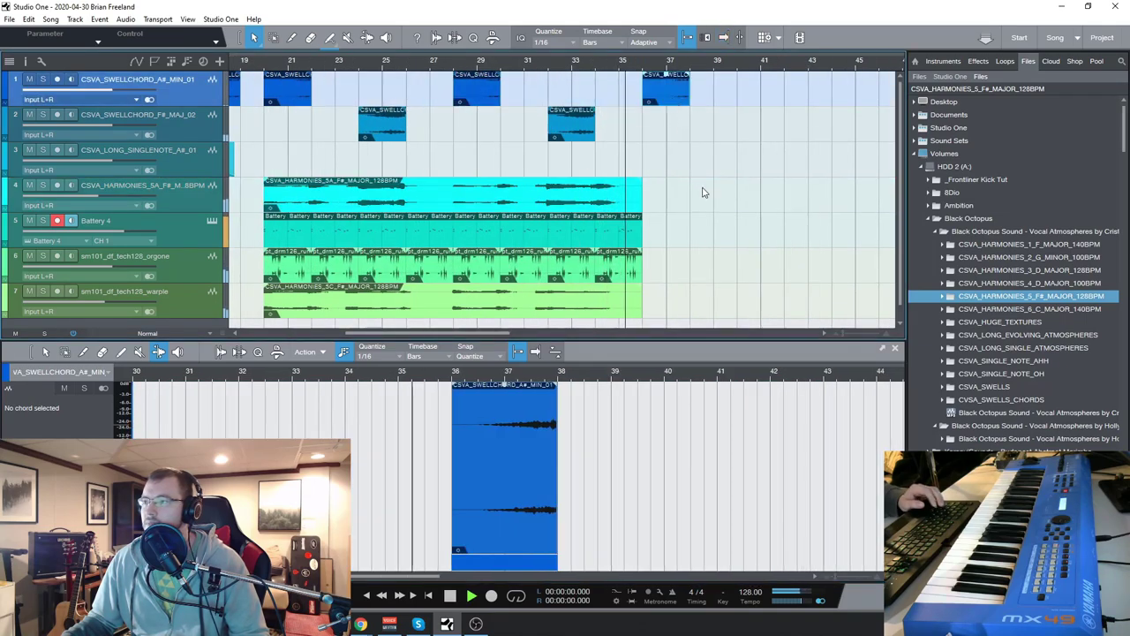
pyautogui.press('w')
pyautogui.press('space')
pyautogui.press('e')
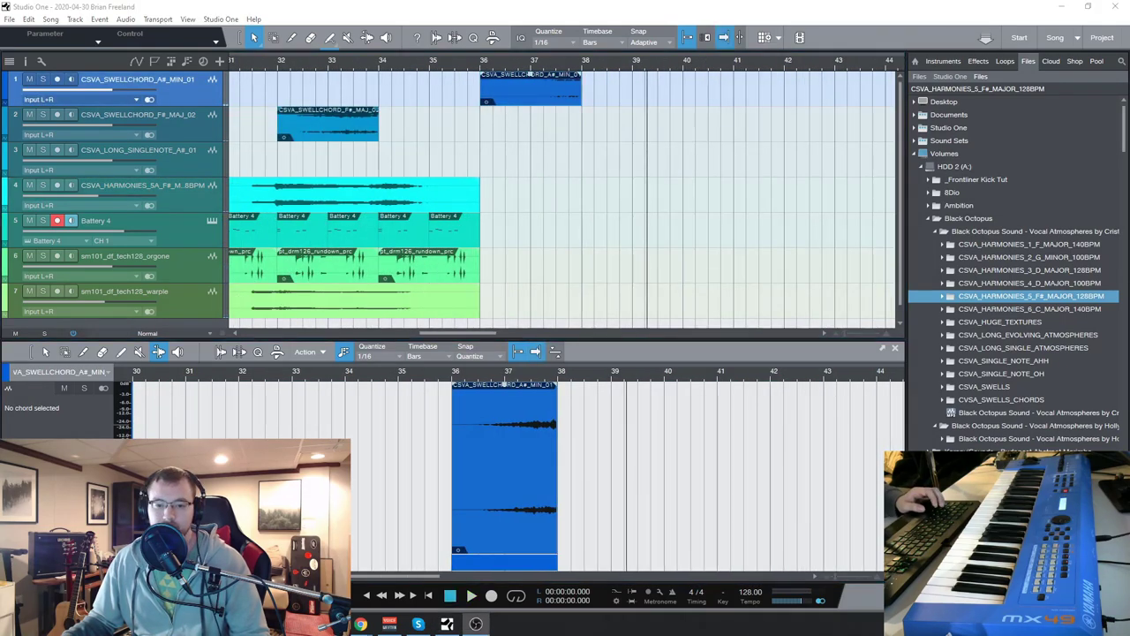
pyautogui.moveTo(490, 332); pyautogui.dragTo(309, 332)
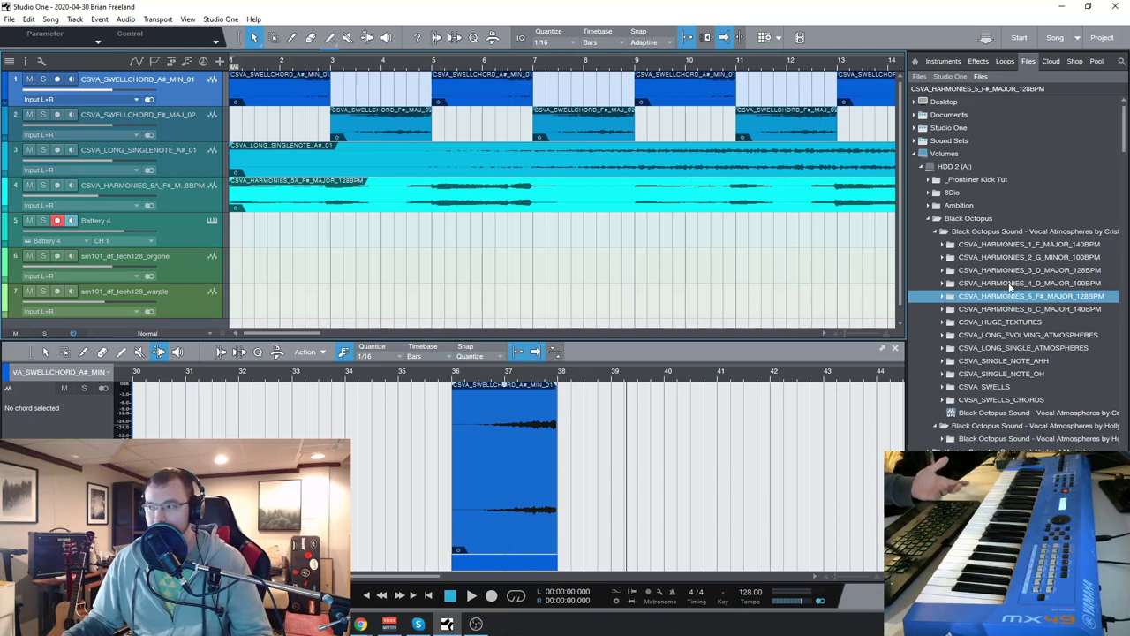
pyautogui.scroll(-1, 1003, 251)
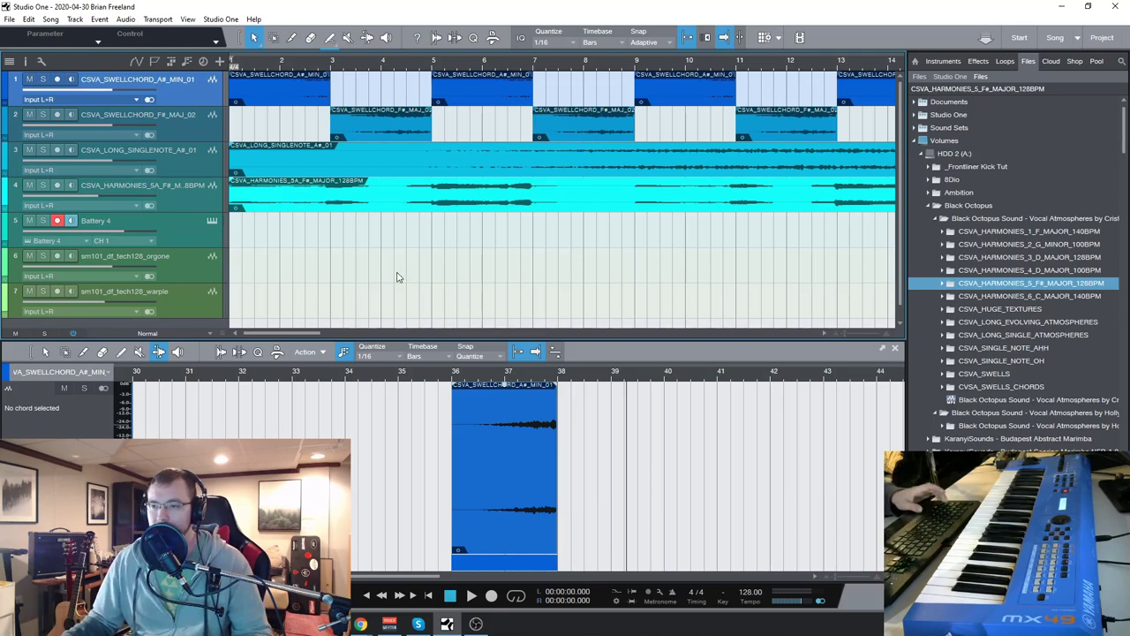
# Solo the A# minor swell-chord track and play, checking the F# major and A# minor swell clips.
pyautogui.click(43, 80)
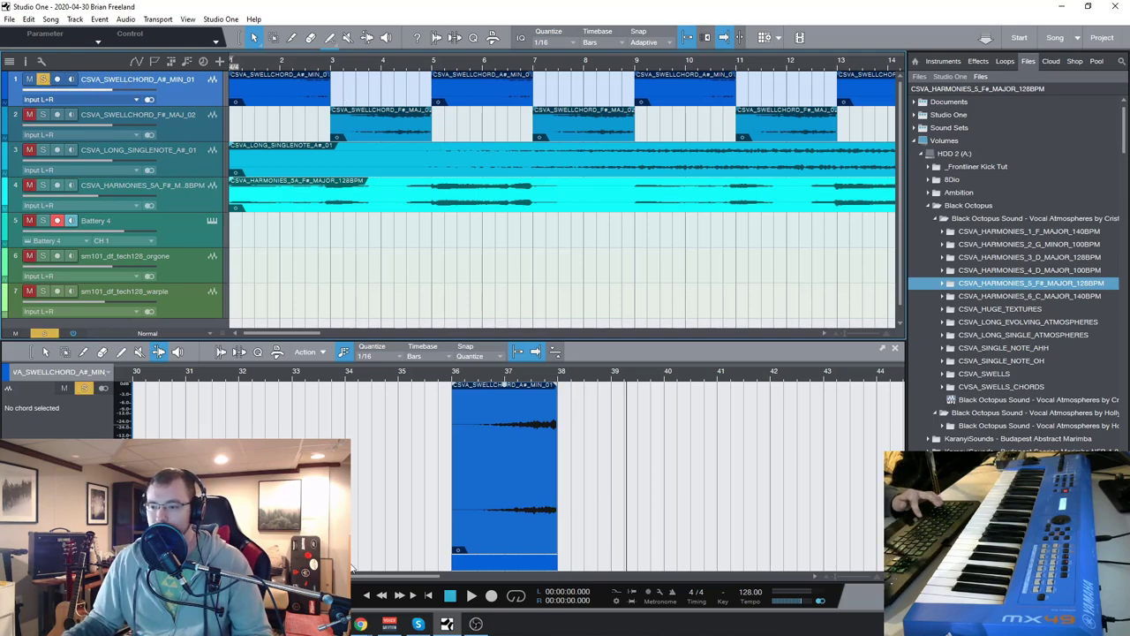
pyautogui.click(367, 595)
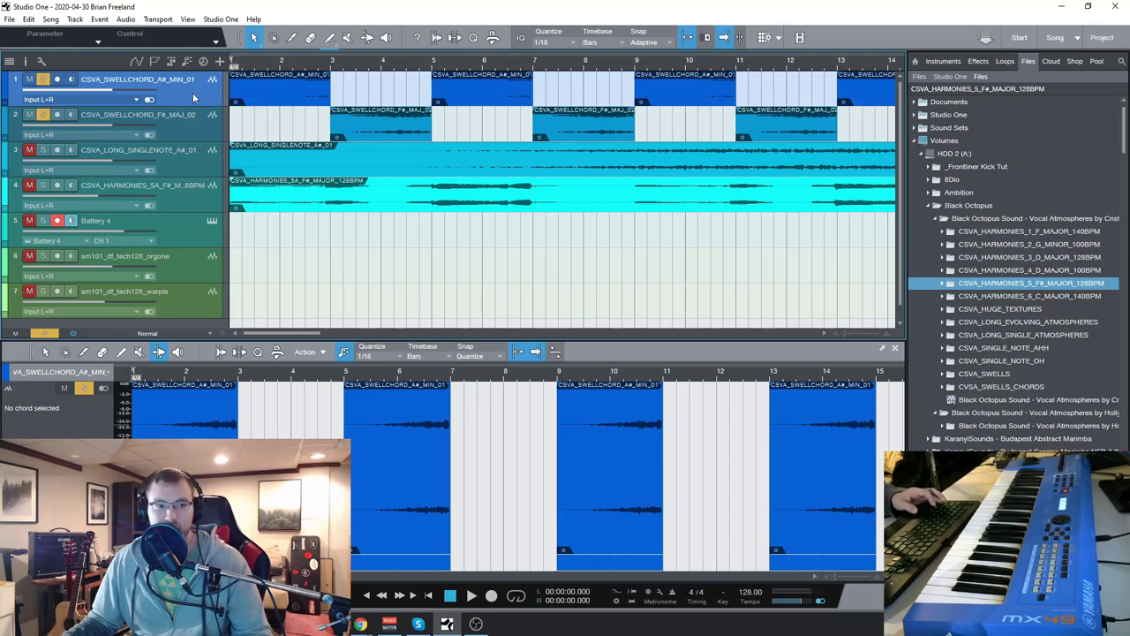
pyautogui.click(218, 118)
pyautogui.click(191, 96)
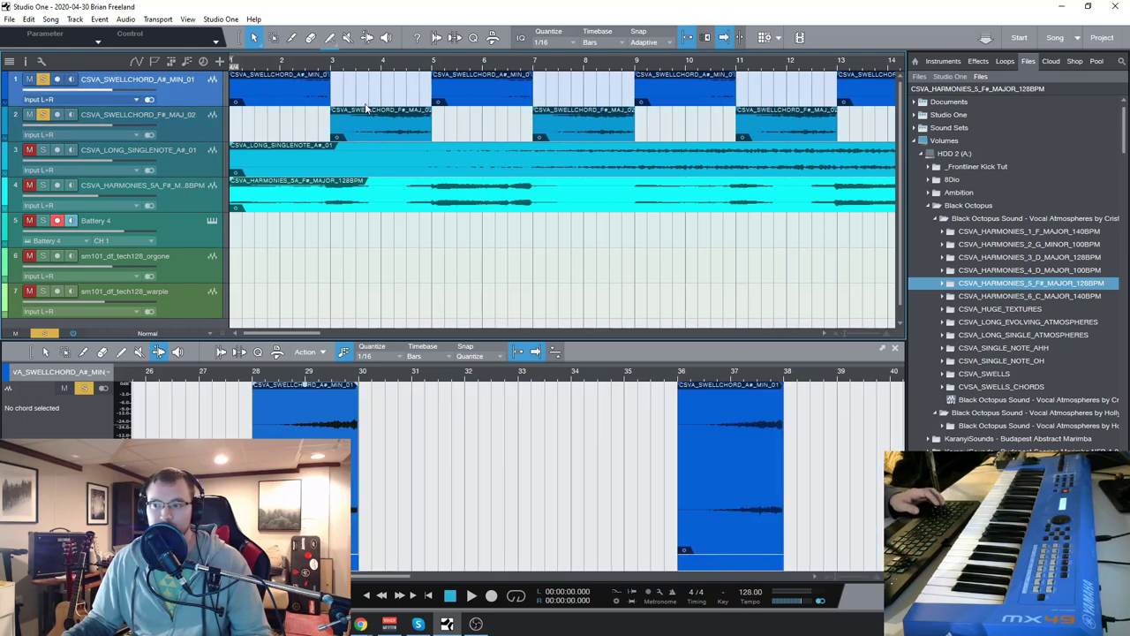
pyautogui.press('w')
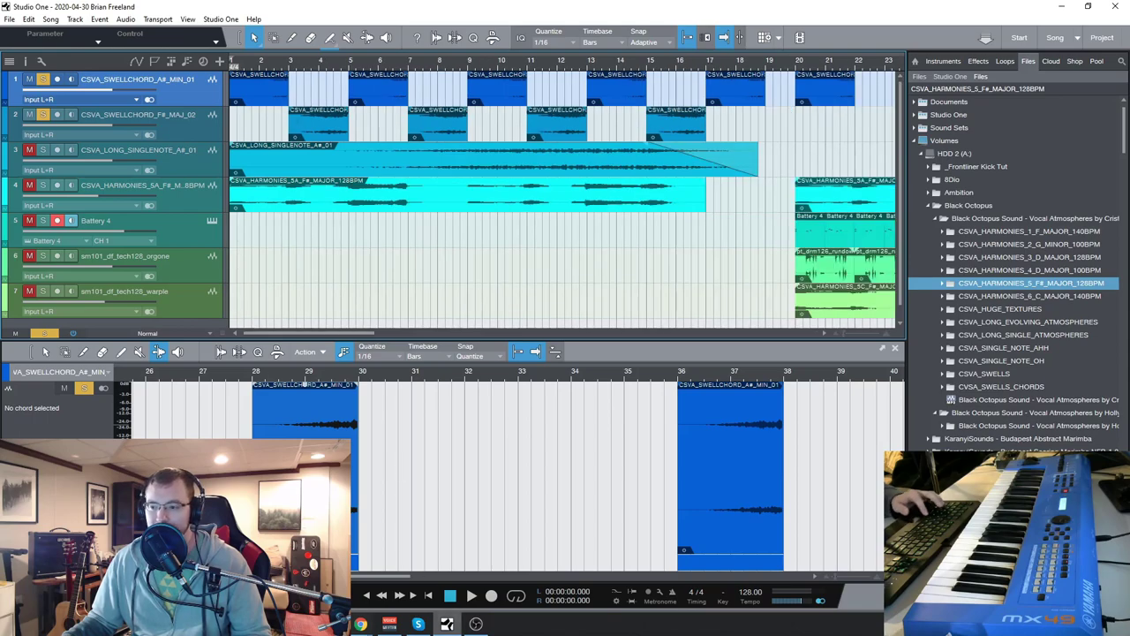
# Stop playback, add the long A# drone track to the solo and view its clip.
pyautogui.press('Home')
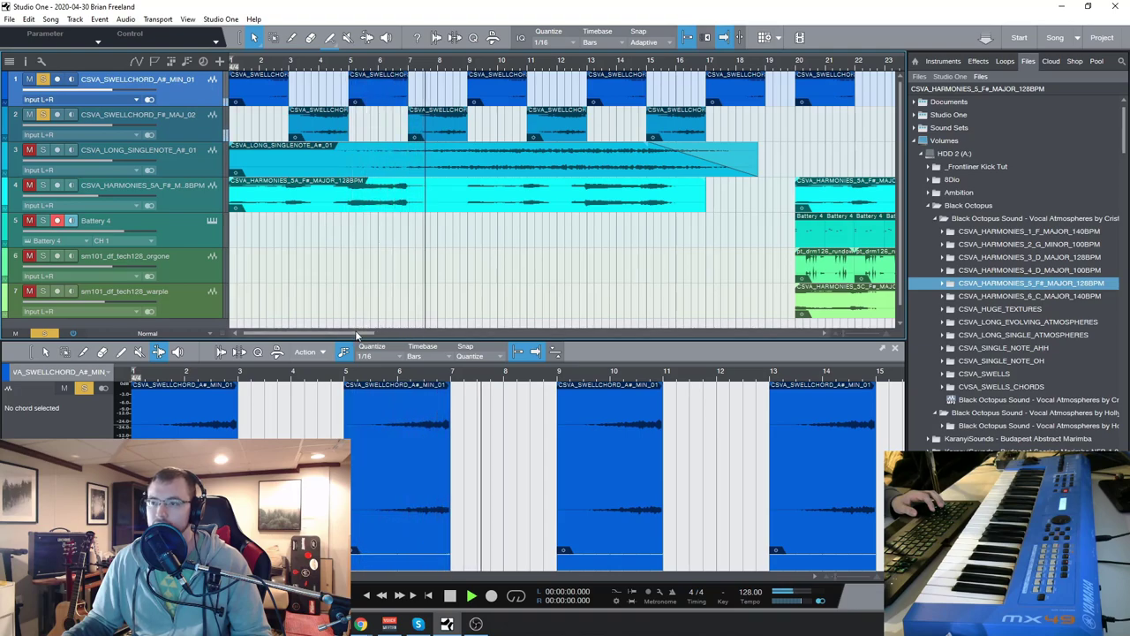
pyautogui.click(449, 595)
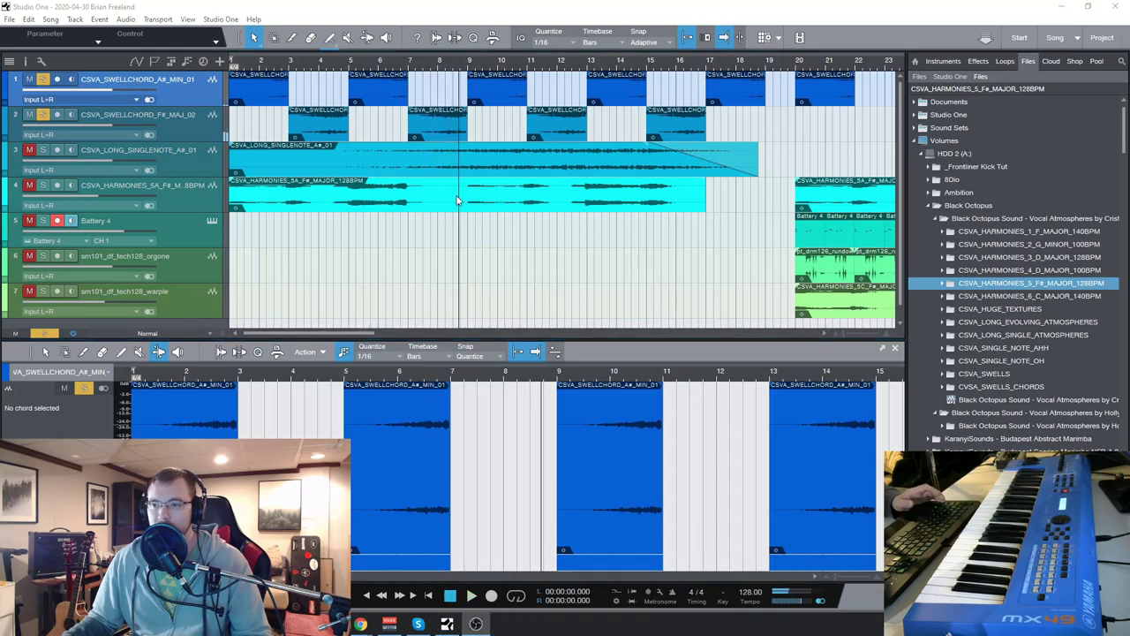
pyautogui.click(43, 152)
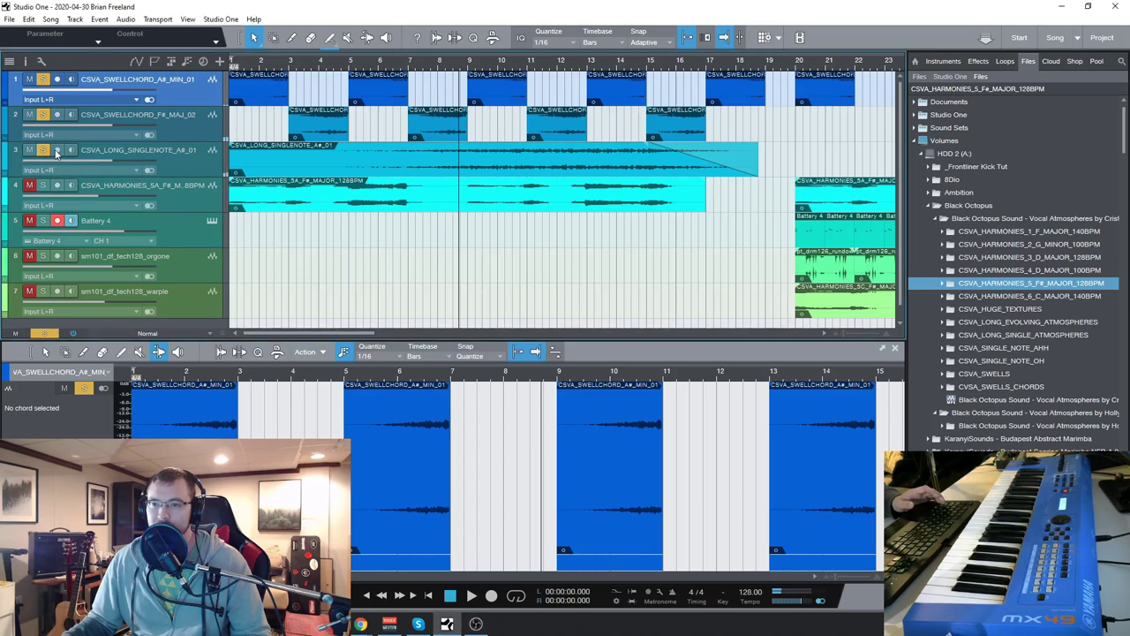
pyautogui.click(170, 162)
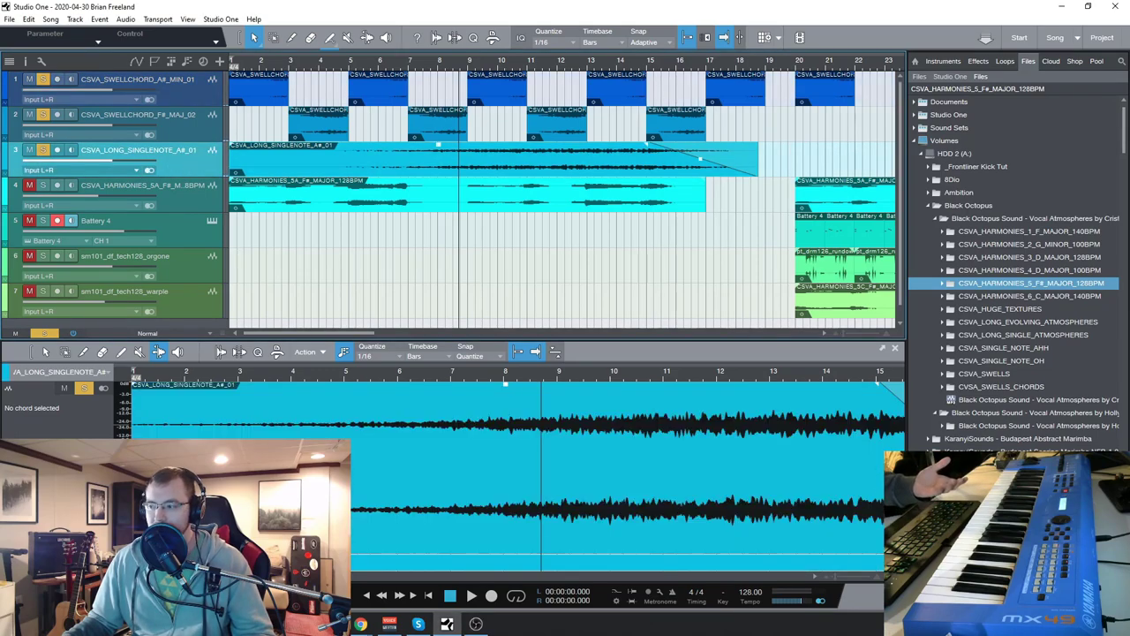
# Open the Console with F3 and select the harmonies track.
pyautogui.press('F3')
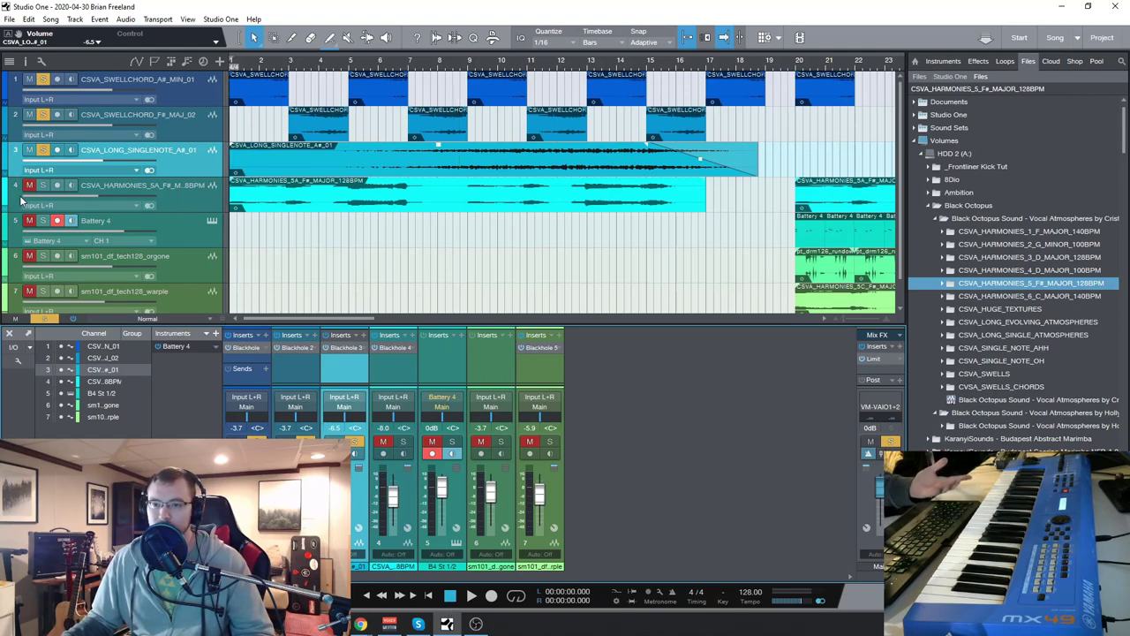
pyautogui.click(187, 200)
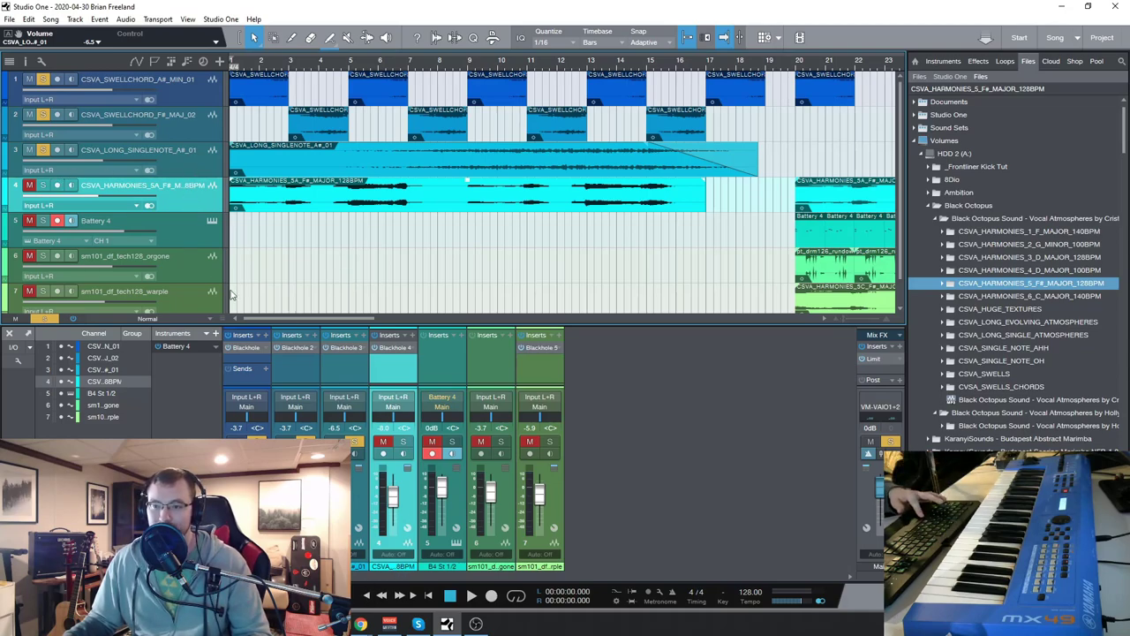
# Play the song, briefly solo the harmonies track, then clear every solo with the global Solo button.
pyautogui.click(510, 5)
pyautogui.press('space')
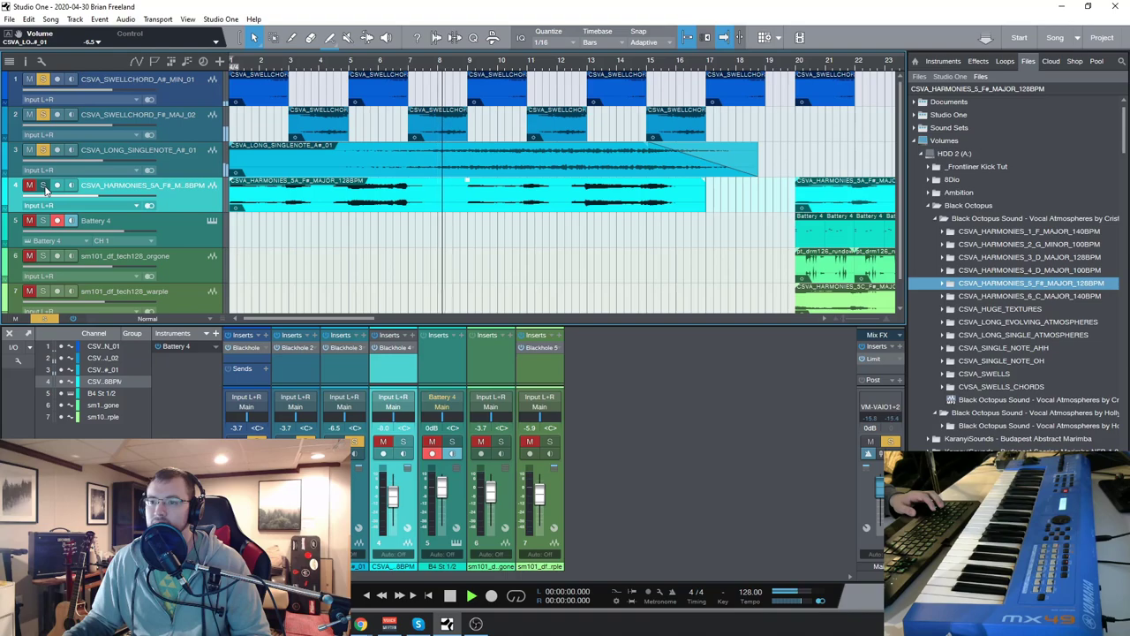
pyautogui.click(44, 186)
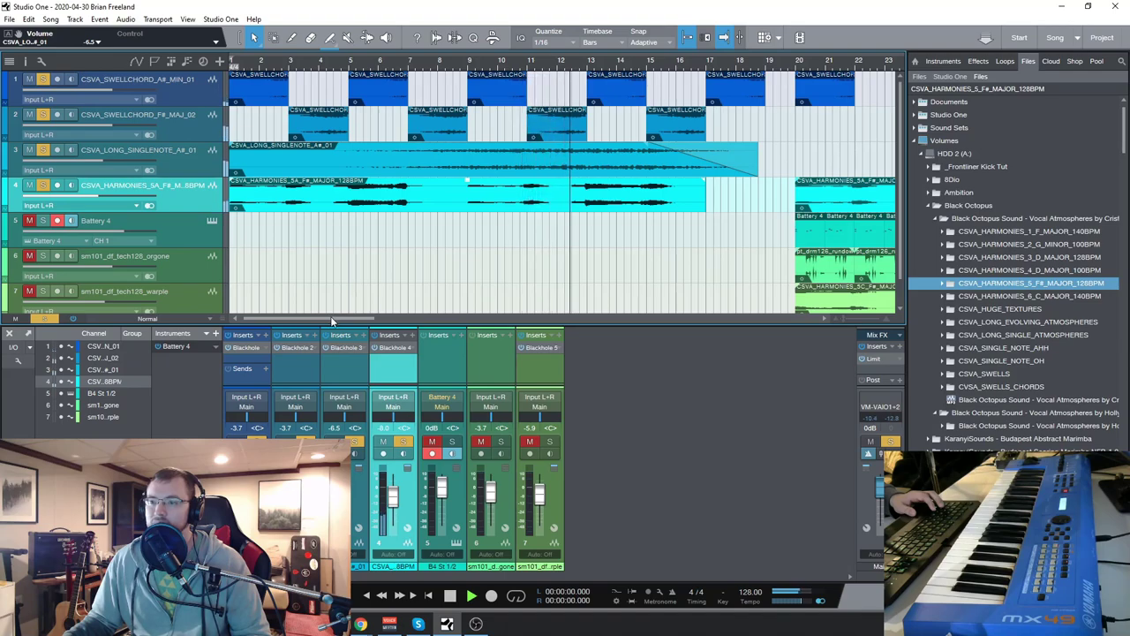
pyautogui.moveTo(334, 320); pyautogui.dragTo(381, 325)
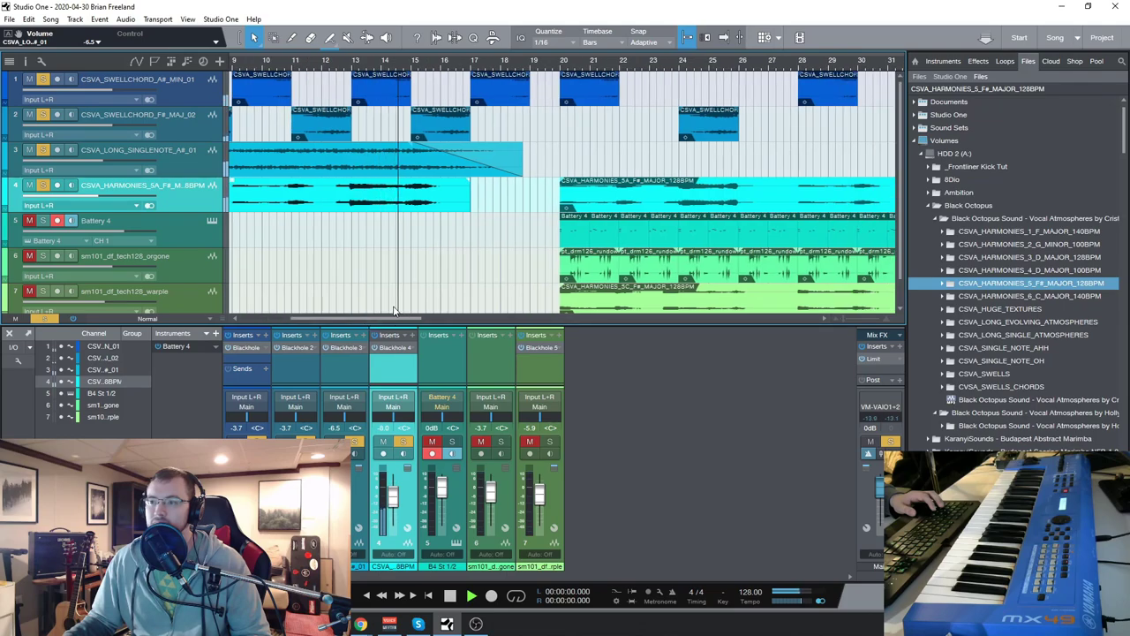
pyautogui.press('w')
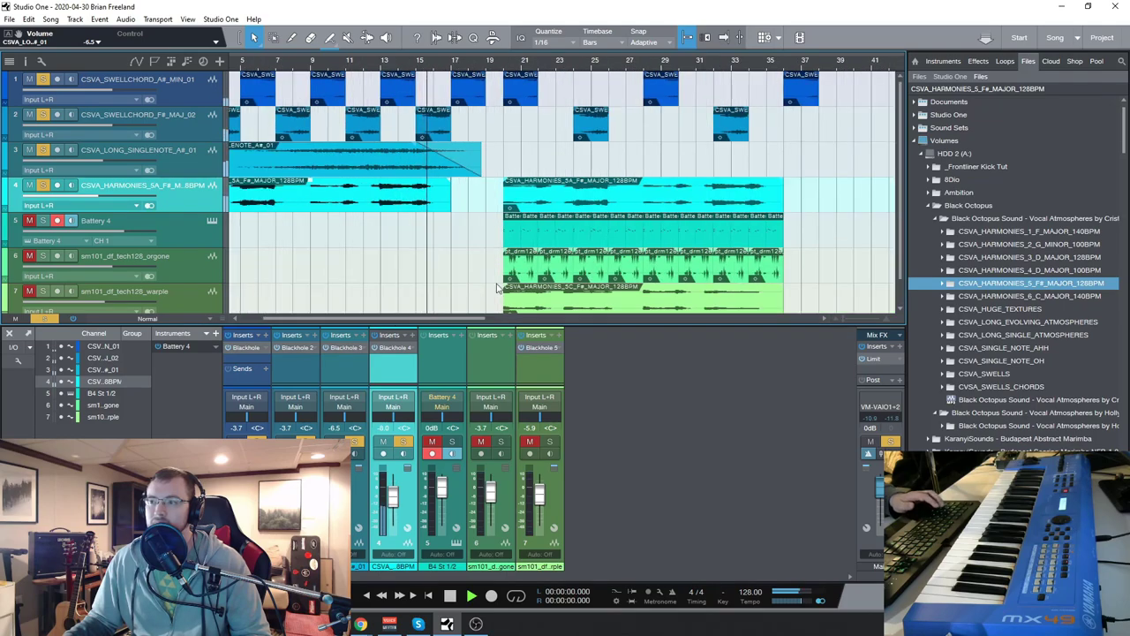
pyautogui.click(46, 318)
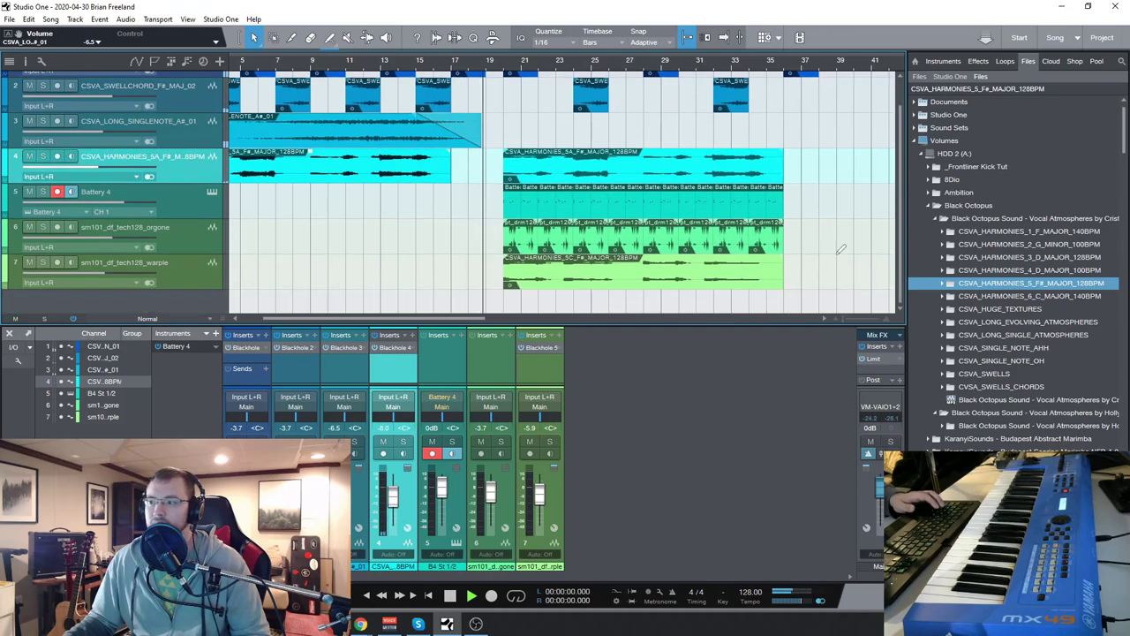
# Zoom and scroll the arrangement to show bars 17 to 43.
pyautogui.press('z')
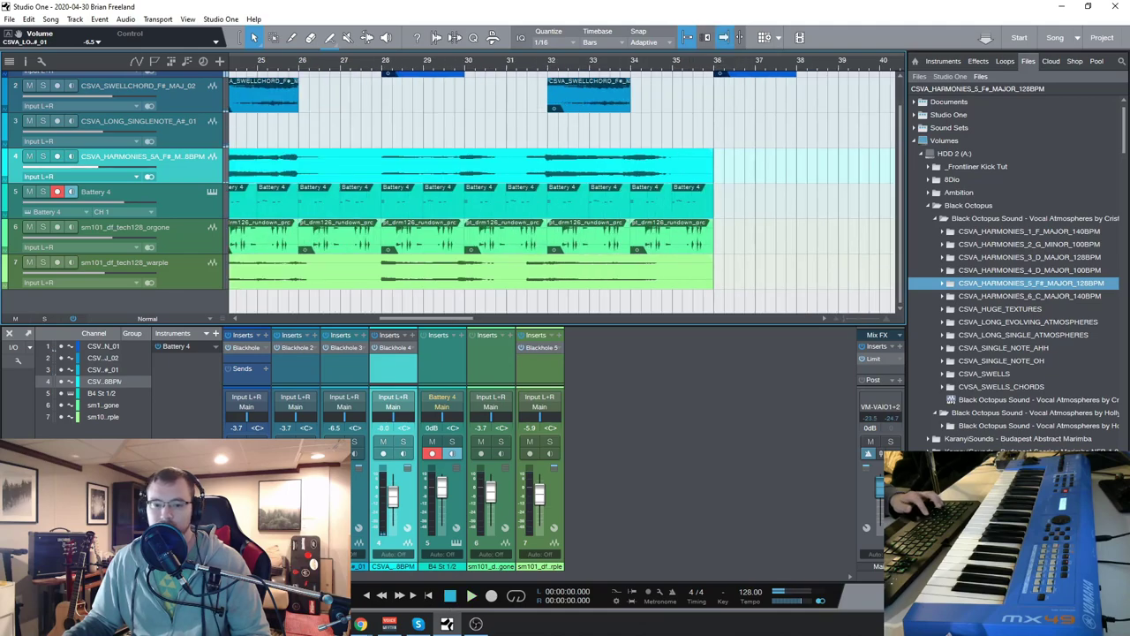
pyautogui.moveTo(422, 318); pyautogui.dragTo(392, 323)
pyautogui.press('z')
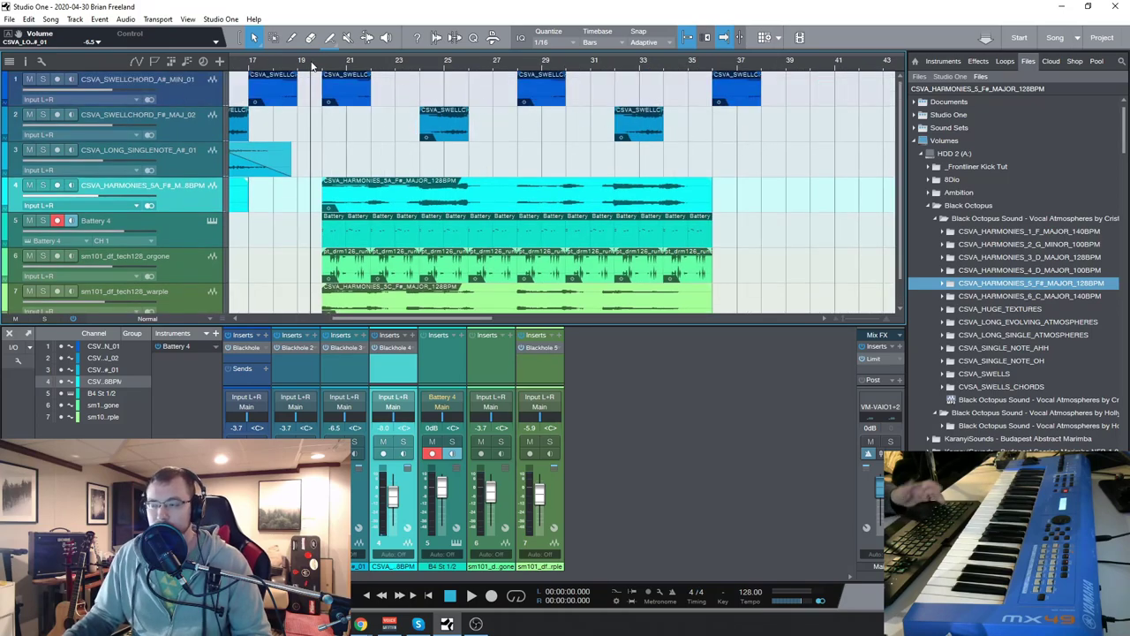
pyautogui.scroll(-1, 346, 163)
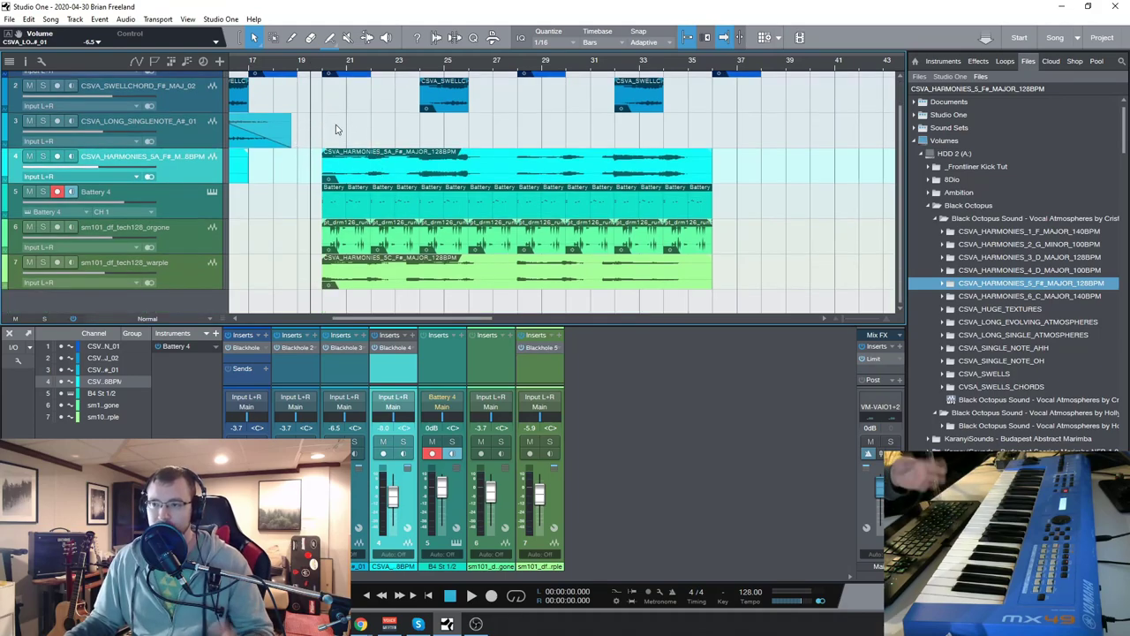
pyautogui.scroll(1, 366, 112)
pyautogui.scroll(-1, 385, 120)
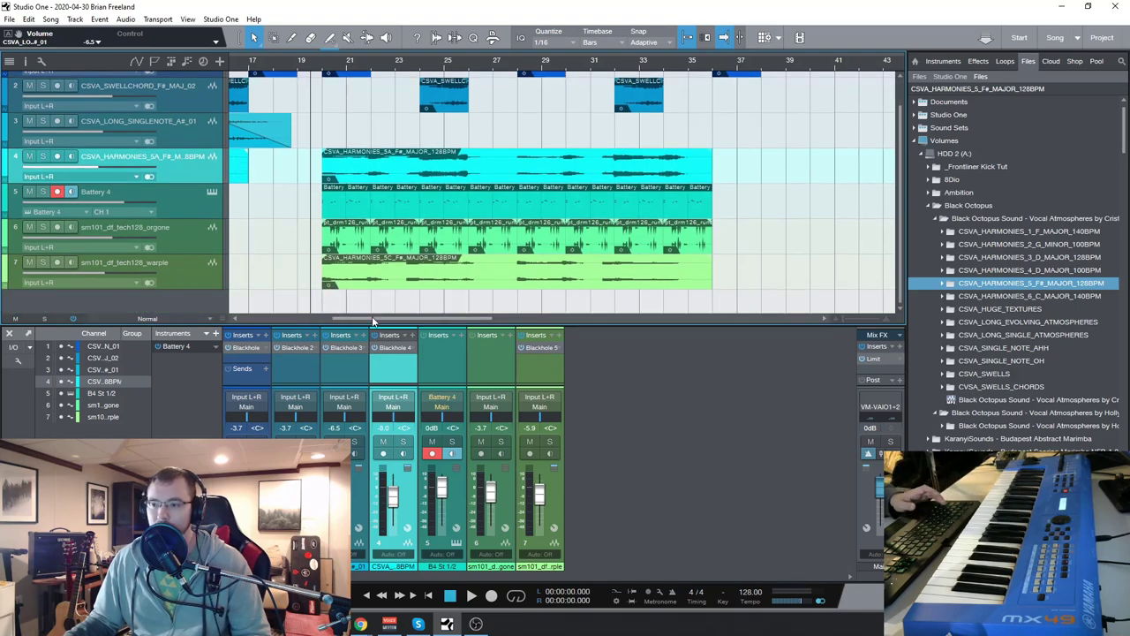
pyautogui.hscroll(-5, 71, 156)
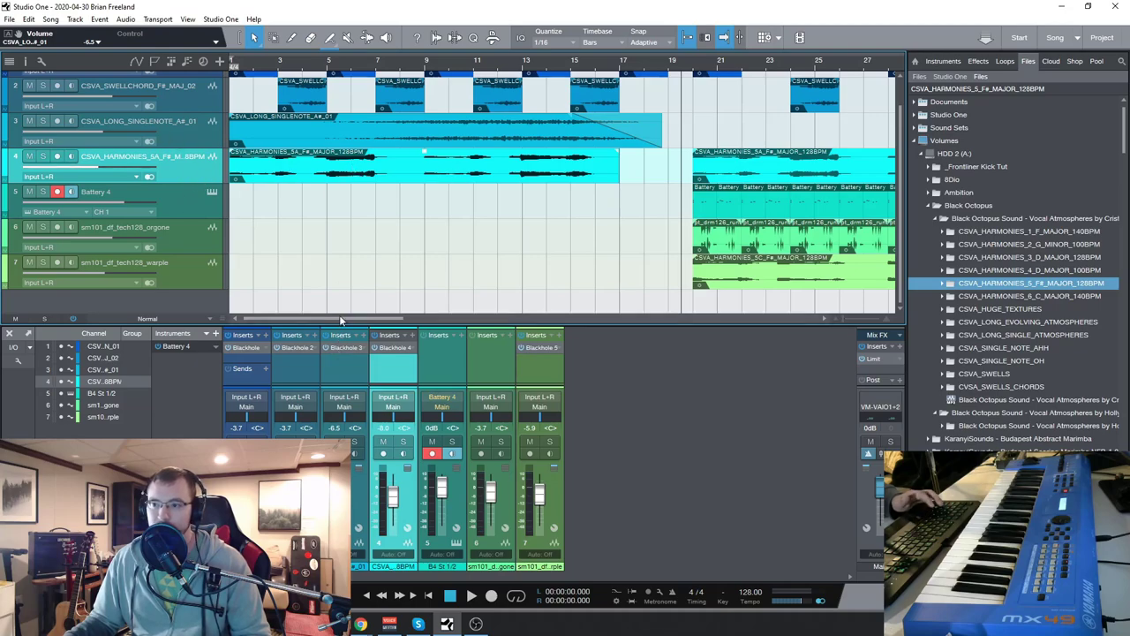
pyautogui.hscroll(5, 331, 305)
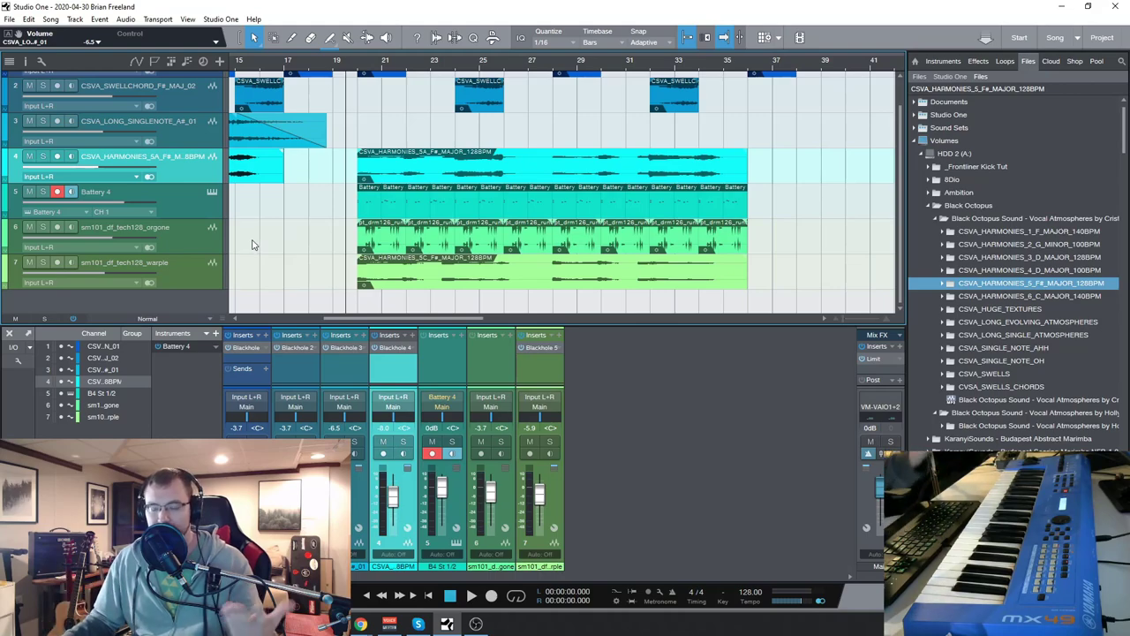
pyautogui.moveTo(358, 320); pyautogui.dragTo(373, 317)
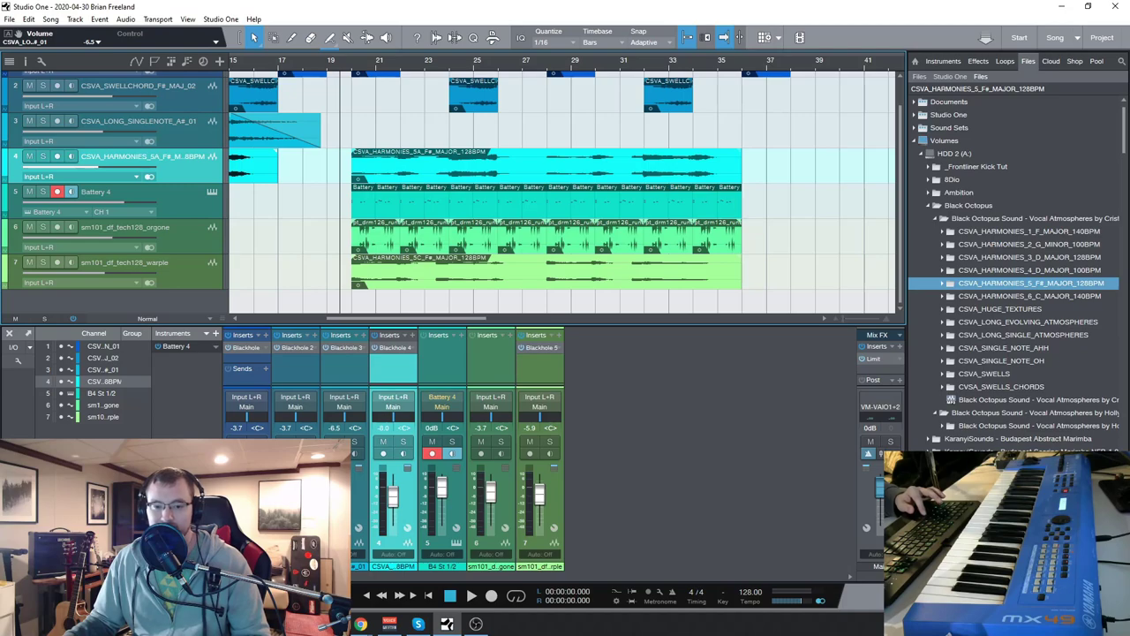
# Play the song, unmute the orgone and Battery 4 drum tracks, and turn on Autoscroll.
pyautogui.press('space')
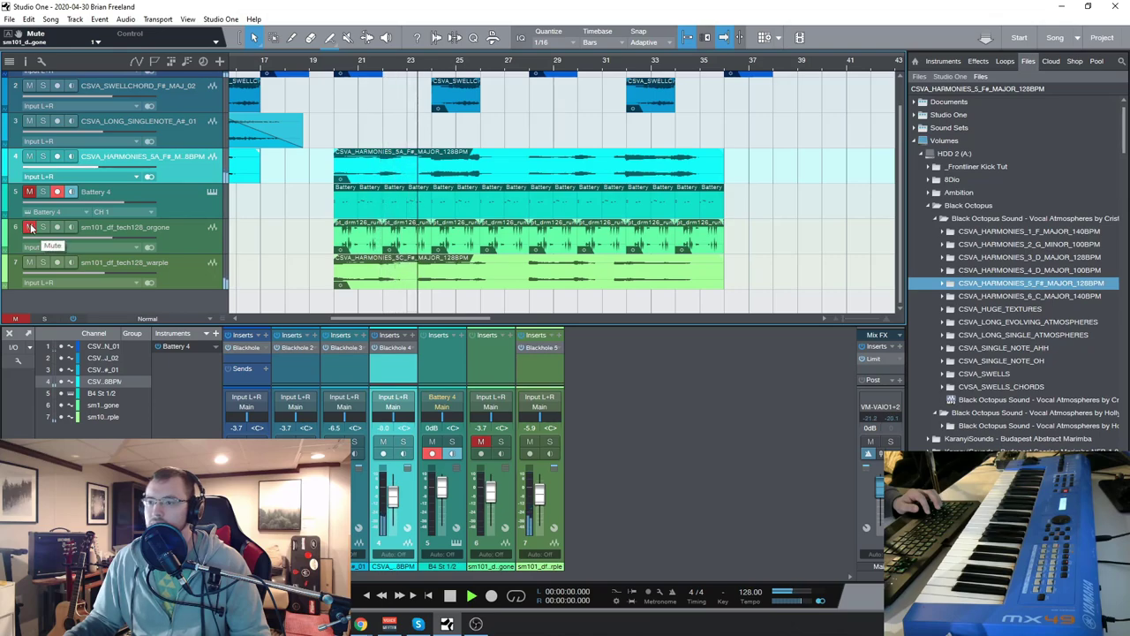
pyautogui.click(30, 226)
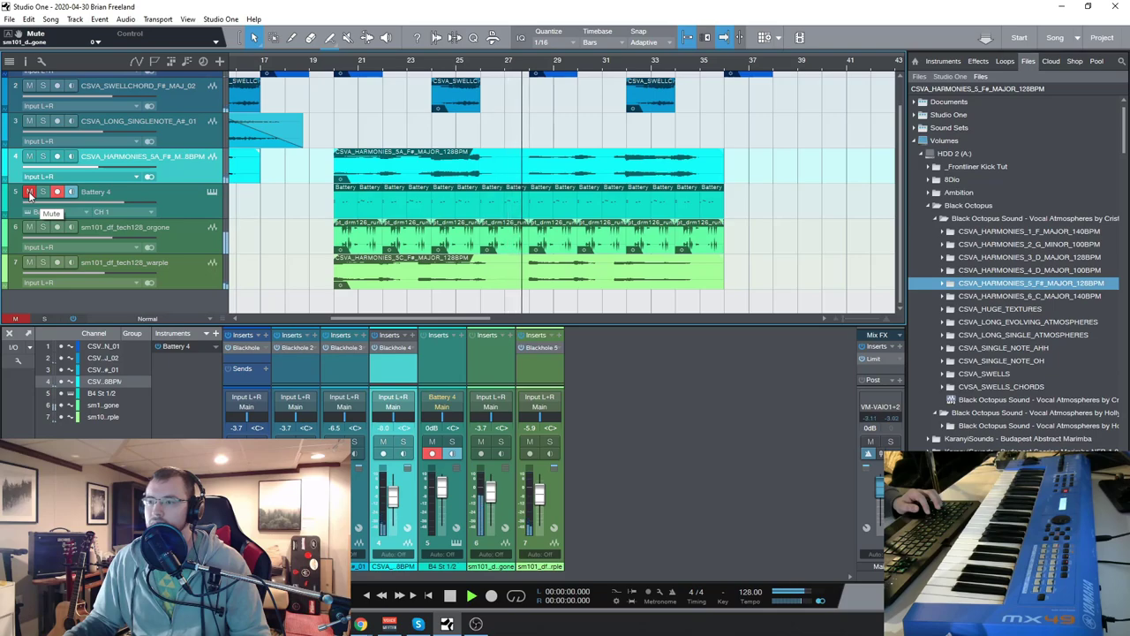
pyautogui.click(30, 192)
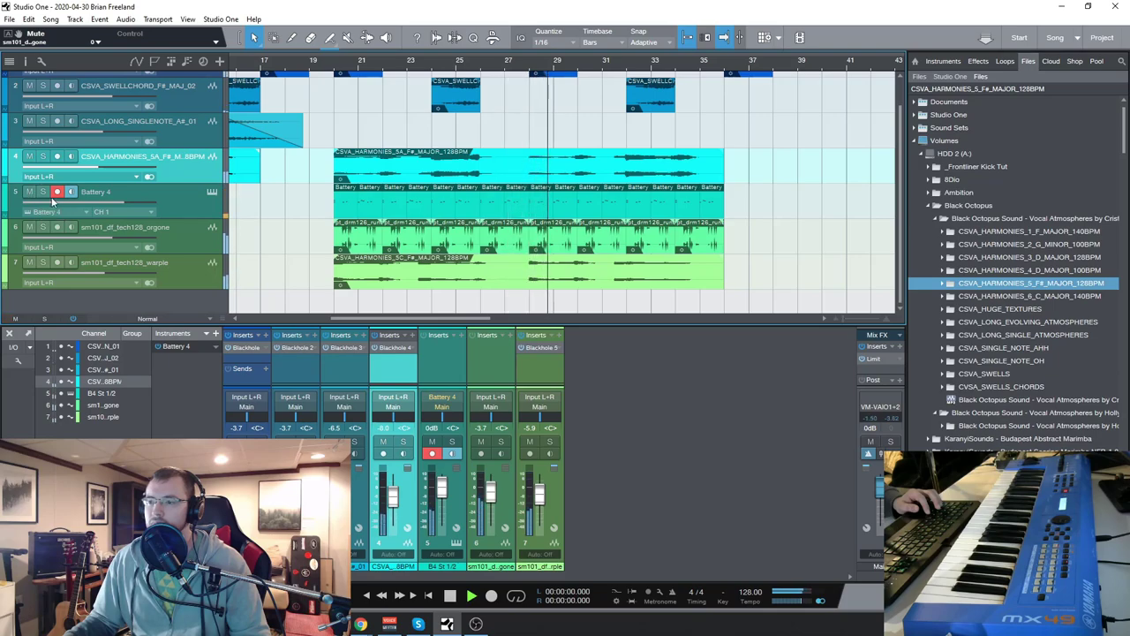
pyautogui.moveTo(388, 319); pyautogui.dragTo(396, 320)
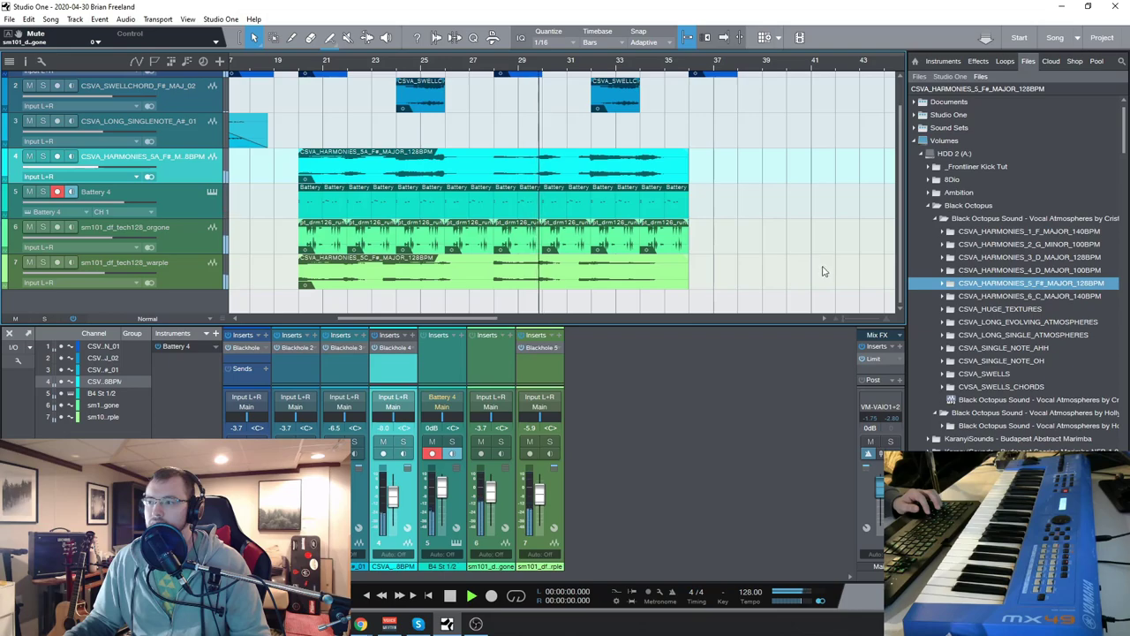
pyautogui.scroll(1, 814, 267)
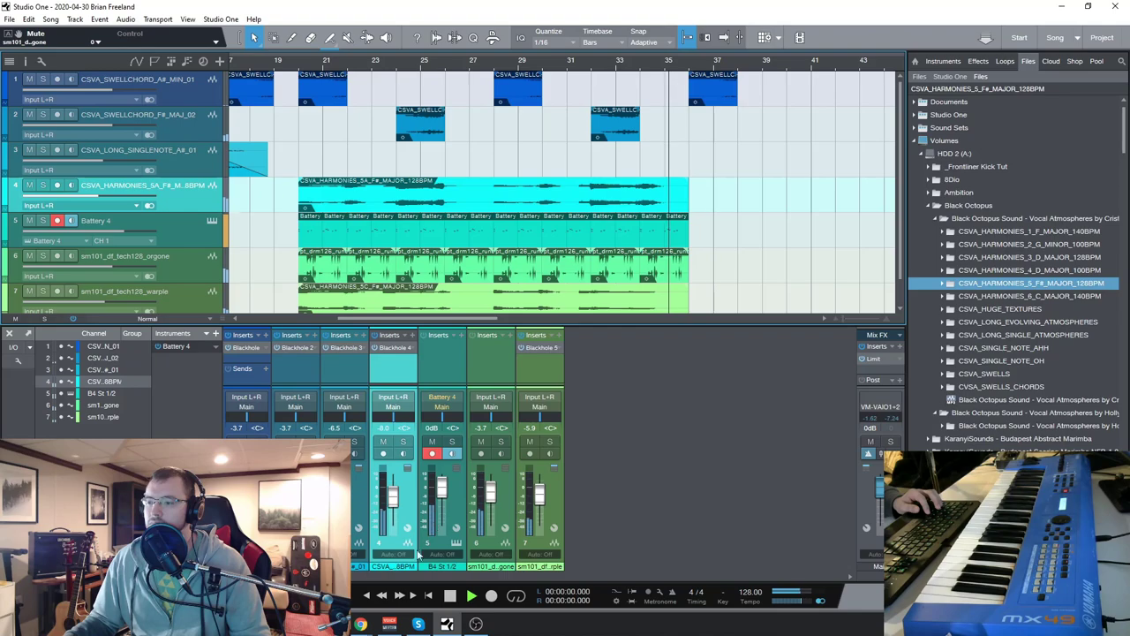
pyautogui.press('f')
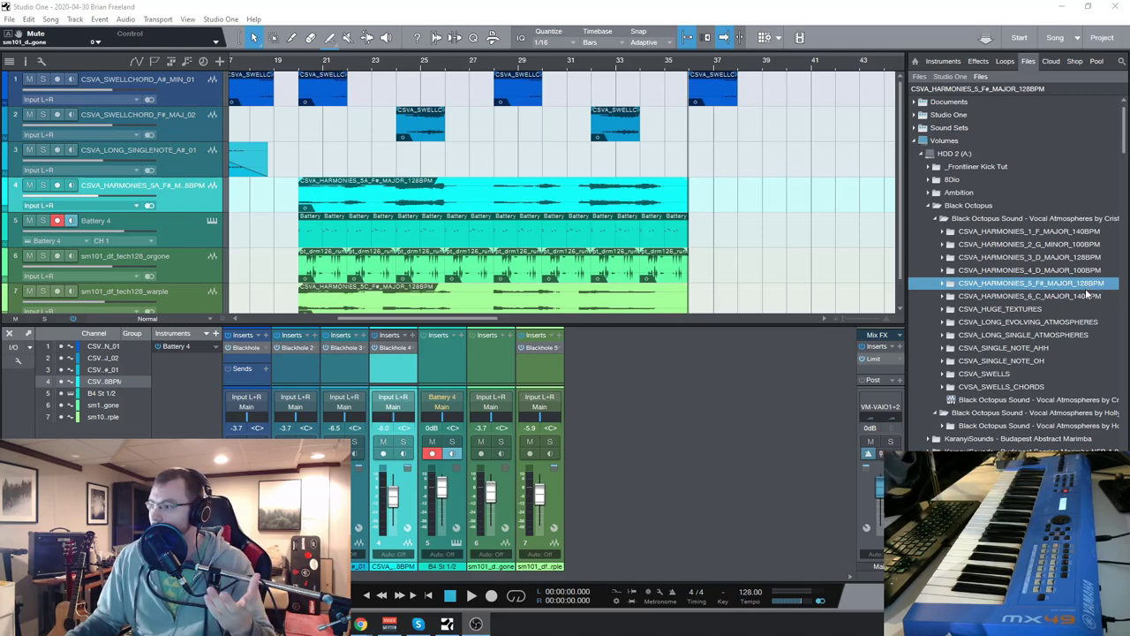
pyautogui.scroll(-1, 1091, 307)
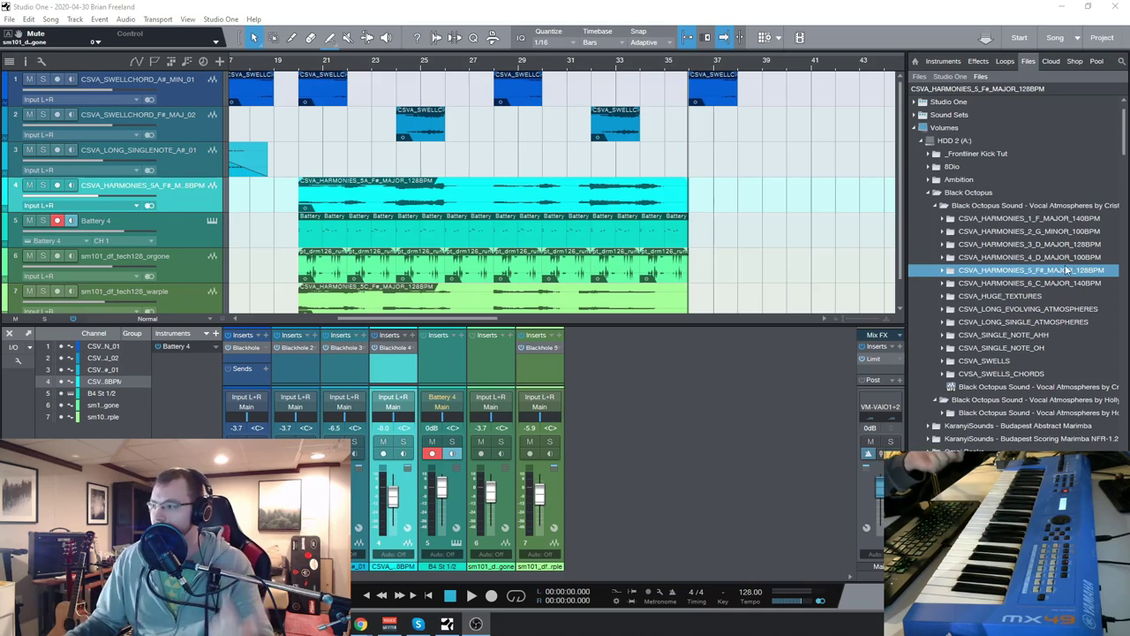
# Expand the CSVA_LONG_SINGLE_ATMOSPHERES folder in the Files browser.
pyautogui.click(1011, 324)
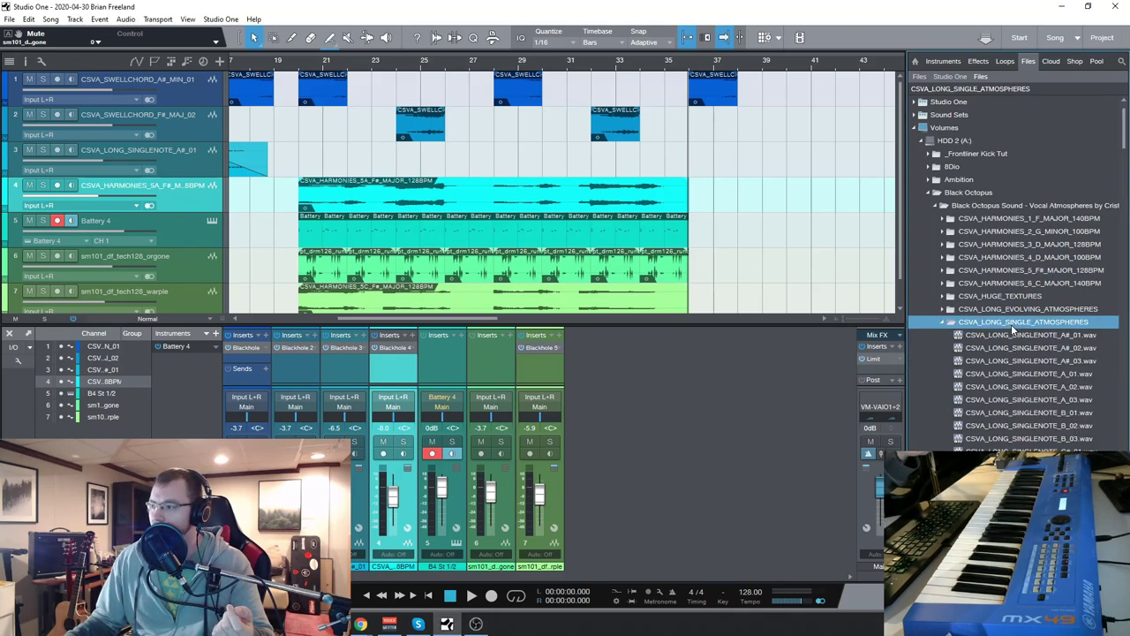
pyautogui.scroll(-2, 1017, 332)
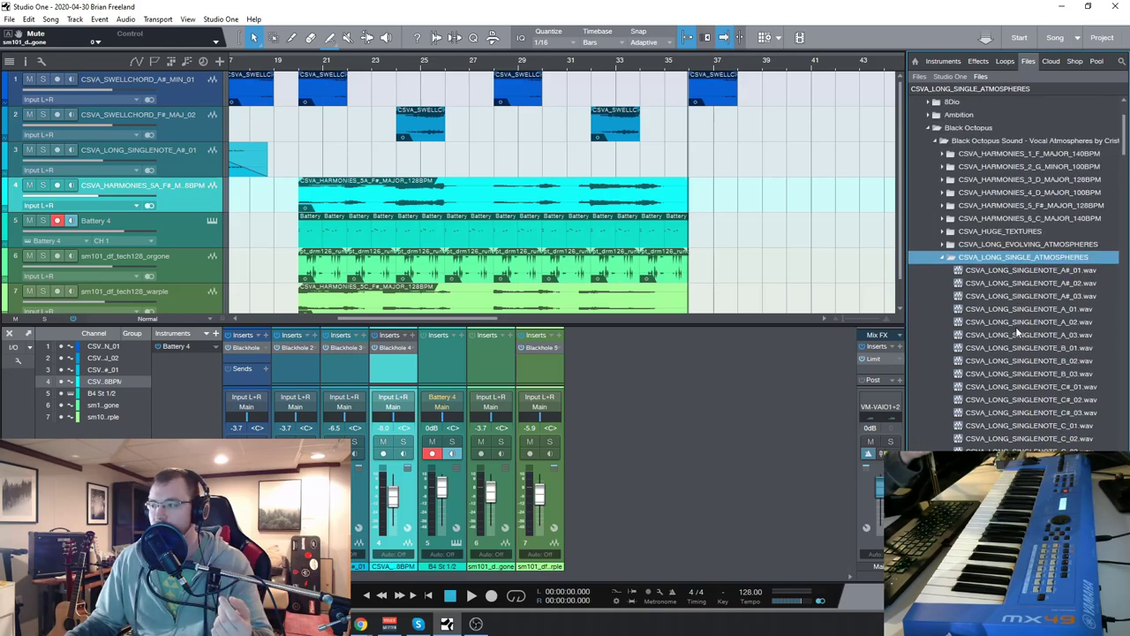
pyautogui.scroll(-2, 1038, 372)
pyautogui.scroll(-3, 1038, 373)
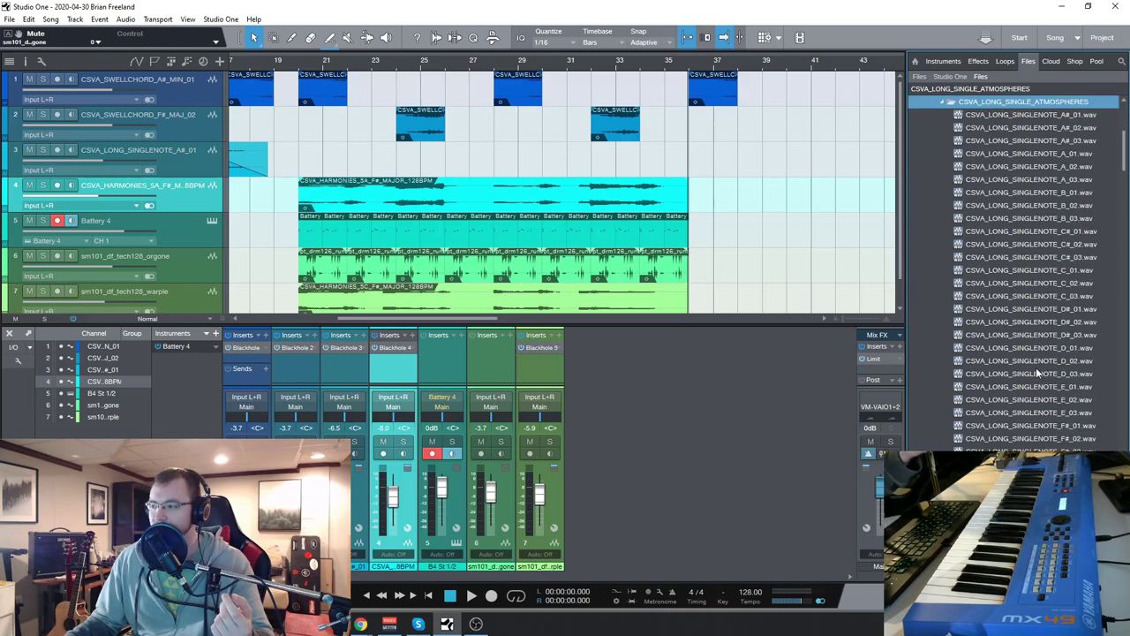
pyautogui.scroll(3, 1040, 369)
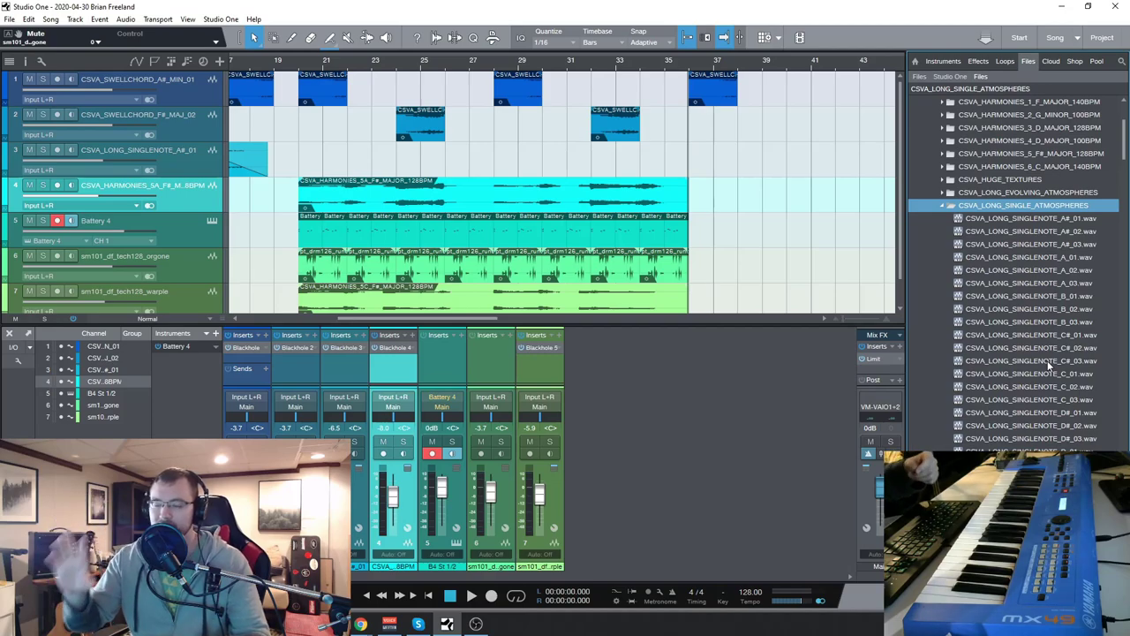
pyautogui.scroll(-1, 79, 234)
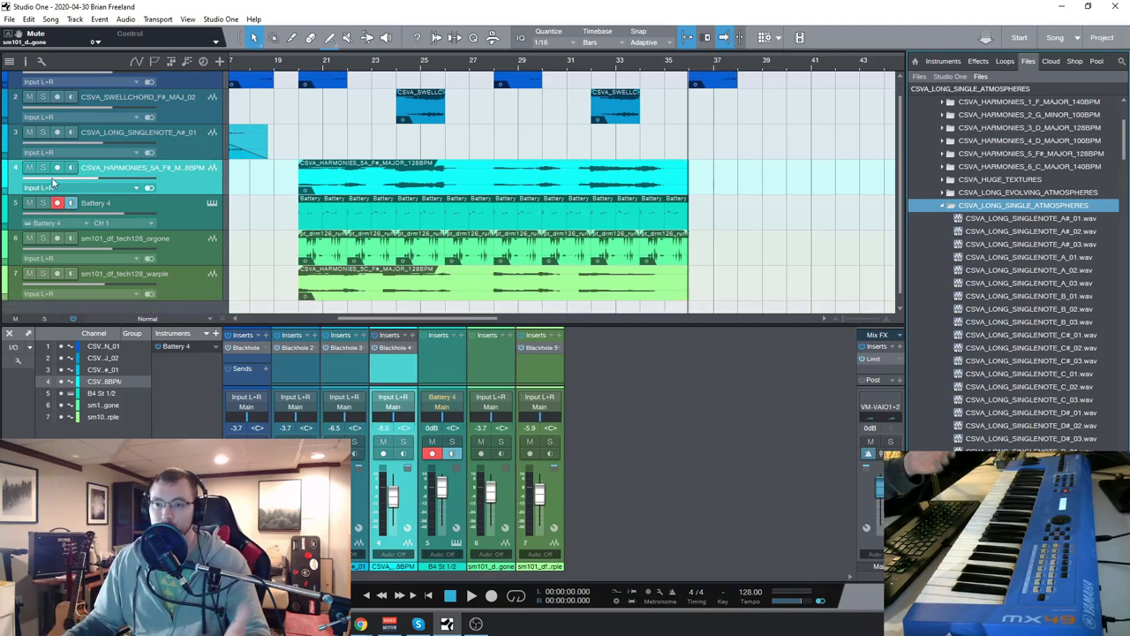
# Solo both harmonies tracks, play from bar 20, select CSVA_LONG_SINGLENOTE_A_01.wav and stop.
pyautogui.click(43, 167)
pyautogui.click(43, 274)
pyautogui.click(301, 68)
pyautogui.press('space')
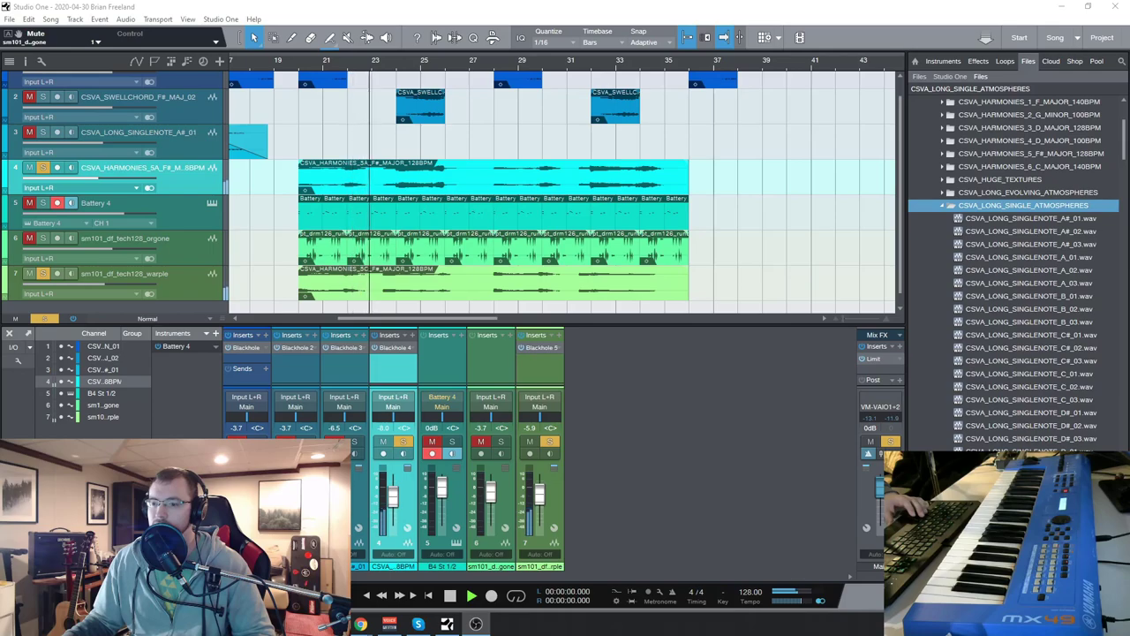
pyautogui.press('Down')
pyautogui.press('Down')
pyautogui.press('Down')
pyautogui.press('space')
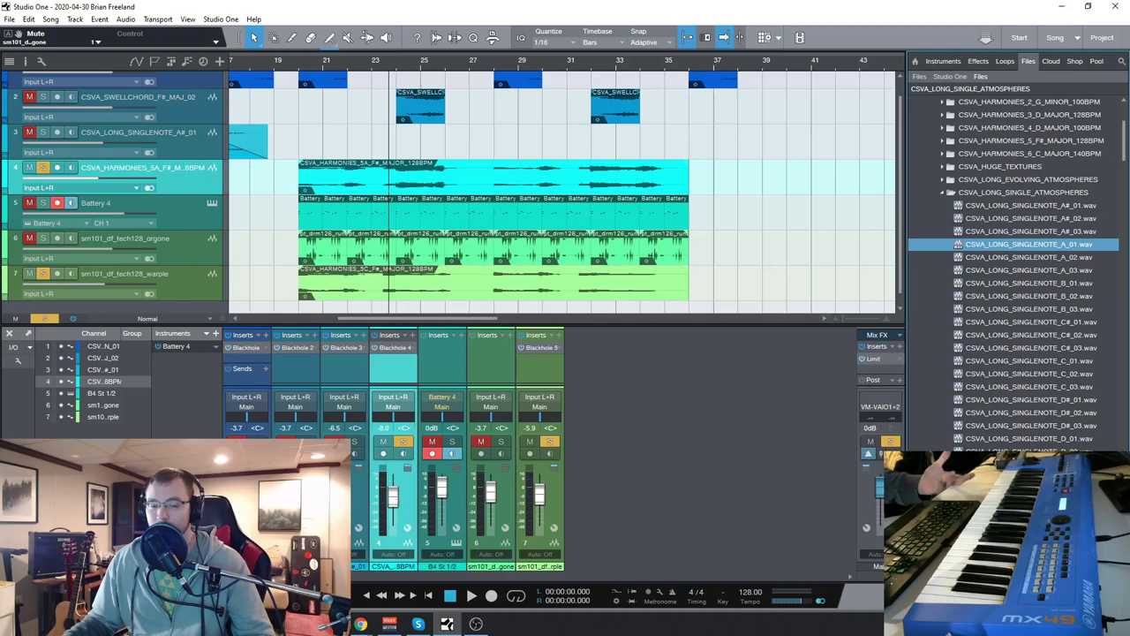
# Preview the CSVA_LONG_SINGLENOTE_B_03 and CSVA_LONG_SINGLENOTE_C_03 samples.
pyautogui.click(1024, 309)
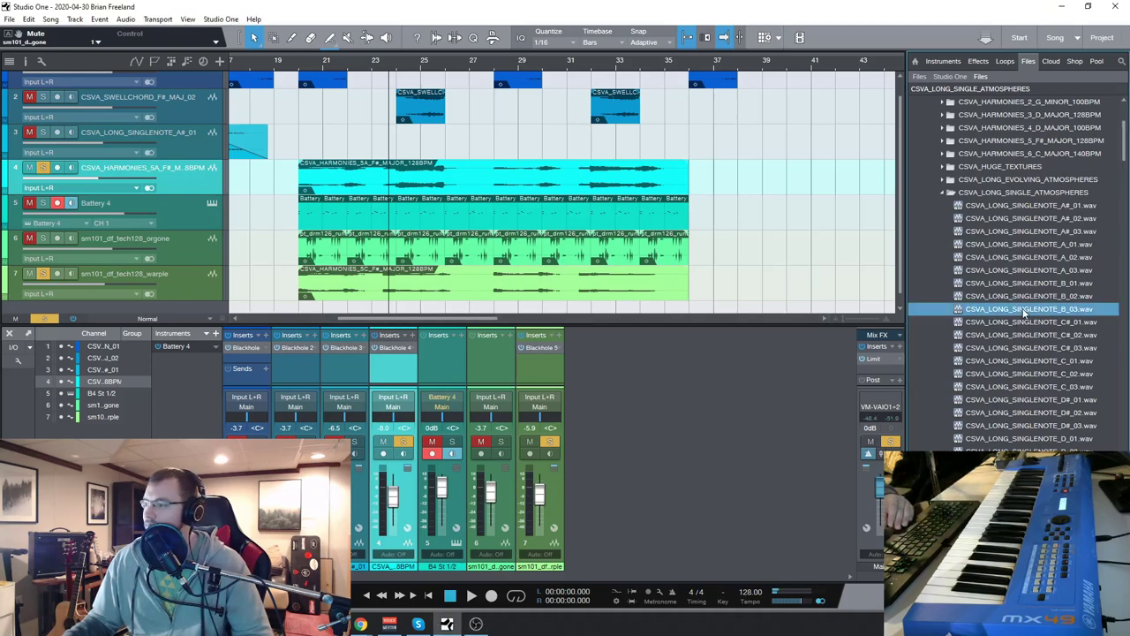
pyautogui.scroll(-1, 1070, 378)
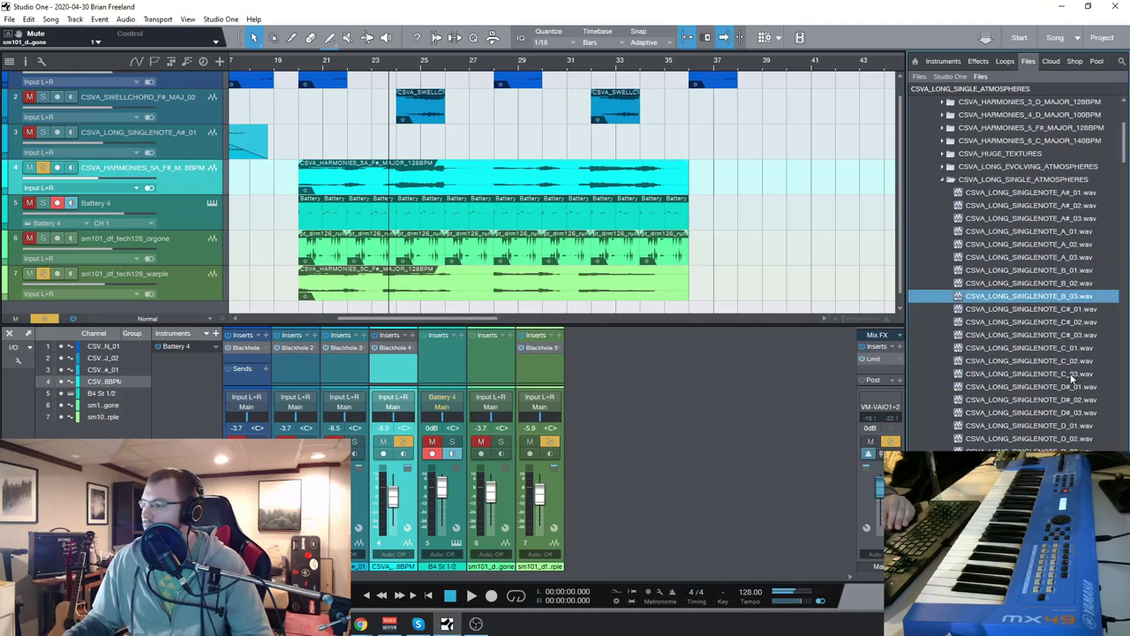
pyautogui.scroll(-1, 1071, 378)
pyautogui.scroll(-1, 1070, 378)
pyautogui.scroll(-1, 1069, 378)
pyautogui.scroll(-1, 1069, 378)
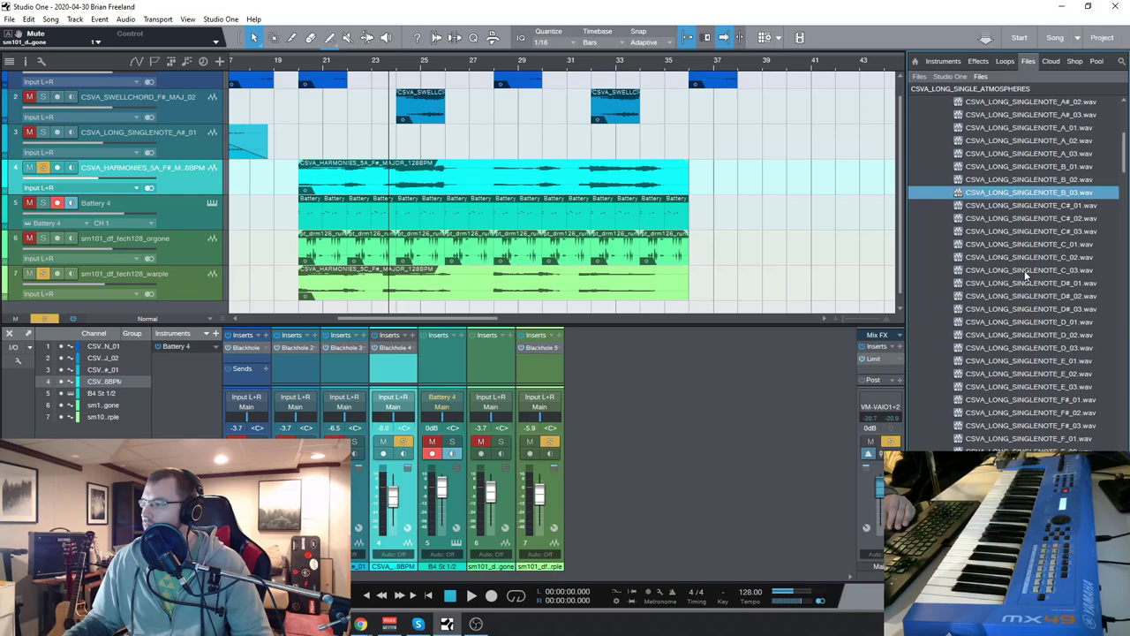
pyautogui.click(1026, 270)
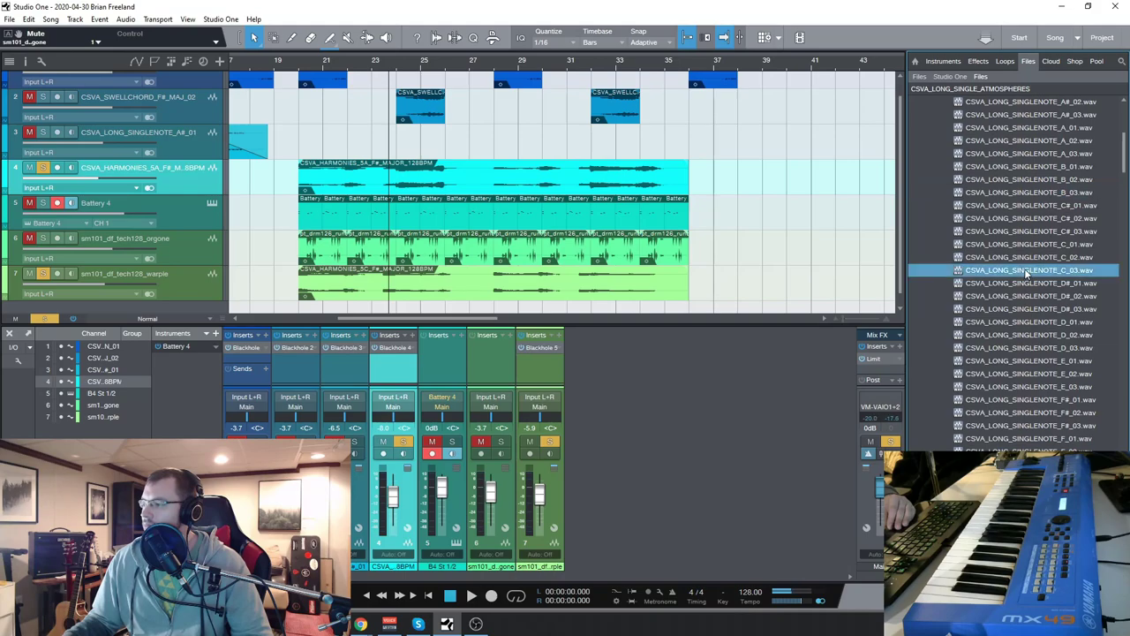
pyautogui.scroll(-2, 1025, 272)
pyautogui.scroll(-3, 1026, 274)
pyautogui.scroll(-1, 1026, 276)
pyautogui.scroll(-1, 1026, 276)
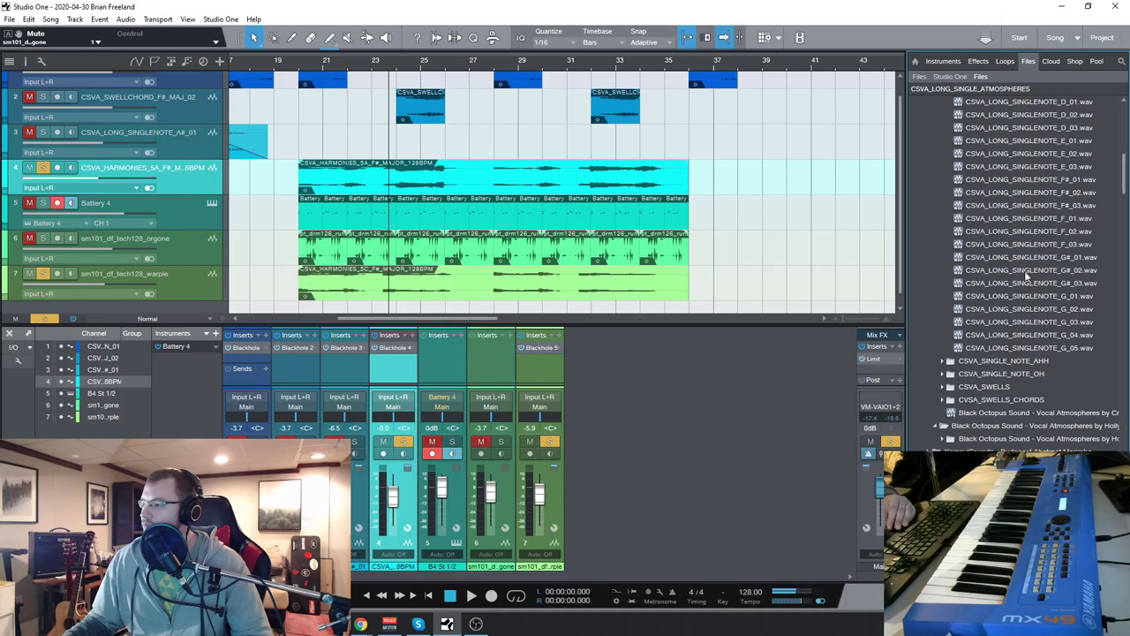
# Expand CSVA_SWELLS and preview the CSVA_SWELLS_C#_01 and CSVA_SWELLS_B_01 swells.
pyautogui.click(1002, 389)
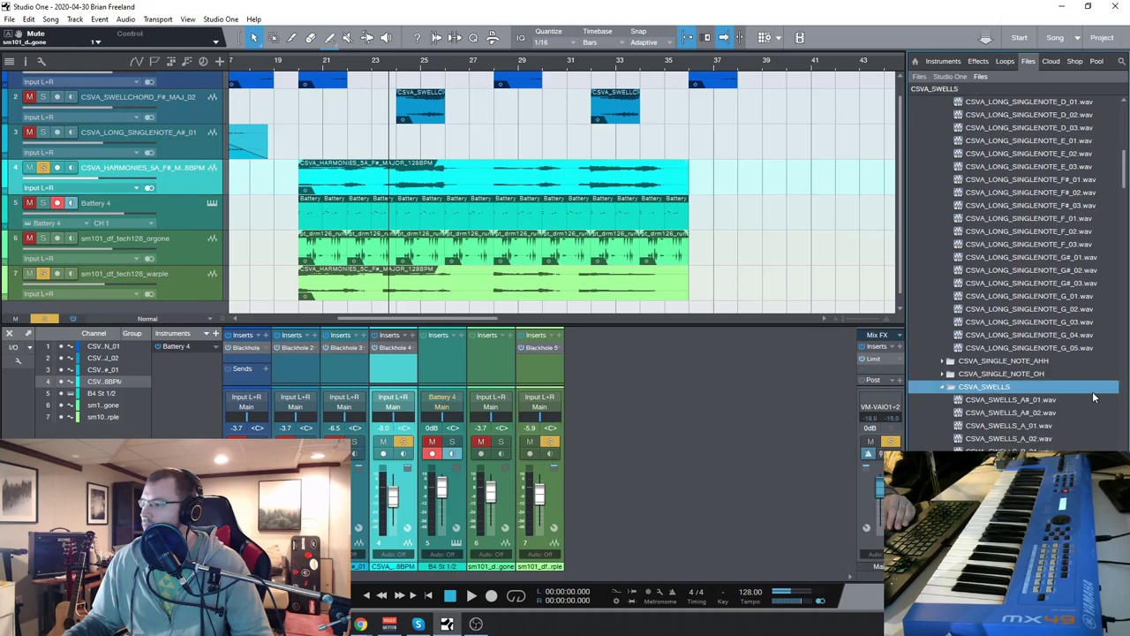
pyautogui.click(950, 386)
pyautogui.click(984, 413)
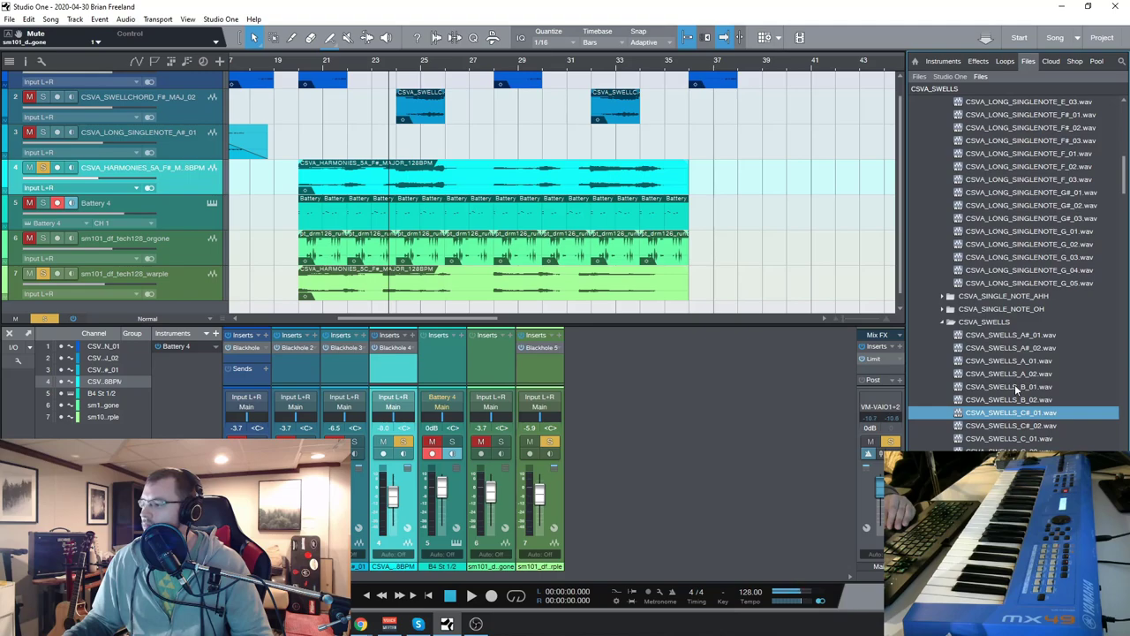
pyautogui.click(1015, 387)
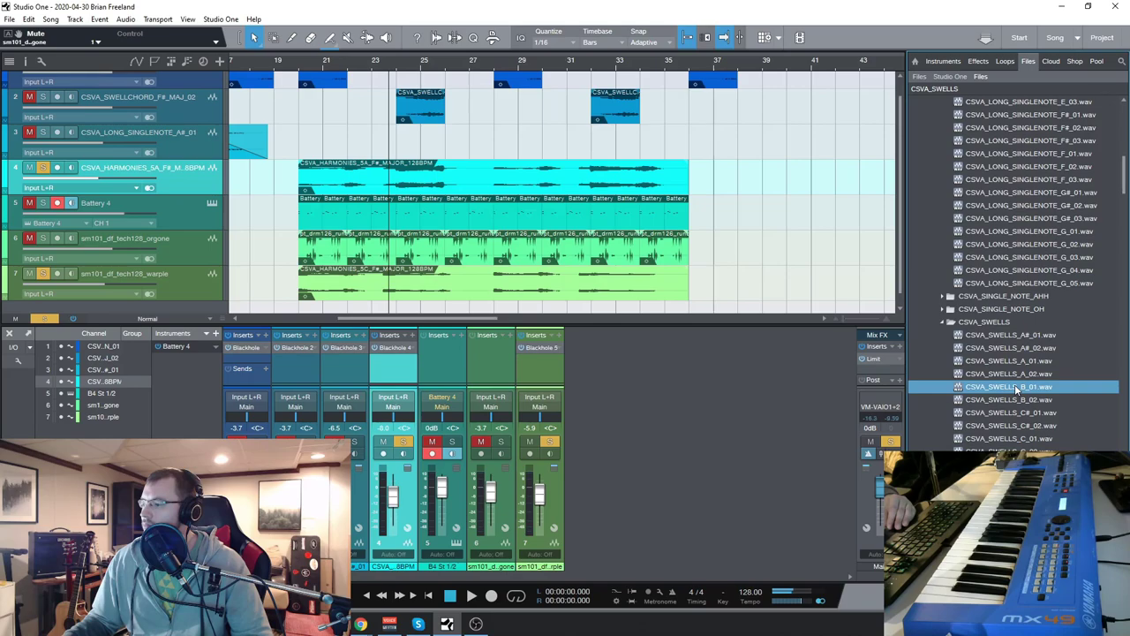
pyautogui.scroll(4, 1014, 389)
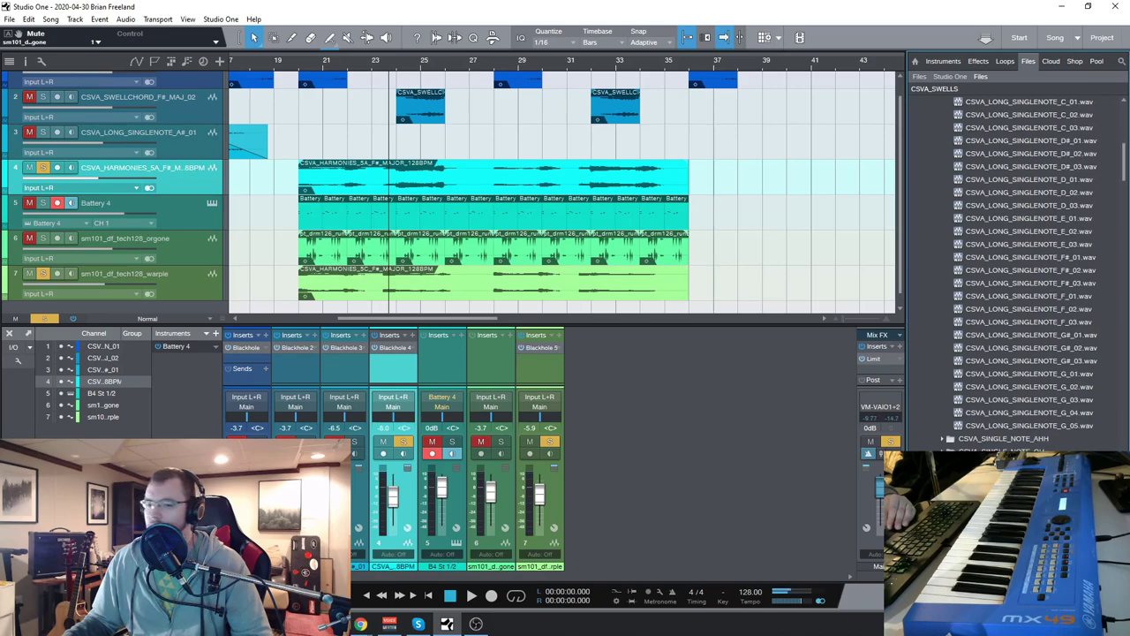
# Open CSVA_HUGE_TEXTURES and preview the C major 140 BPM and F# major 128 BPM textures.
pyautogui.scroll(4, 1029, 383)
pyautogui.scroll(4, 1029, 382)
pyautogui.scroll(1, 1030, 386)
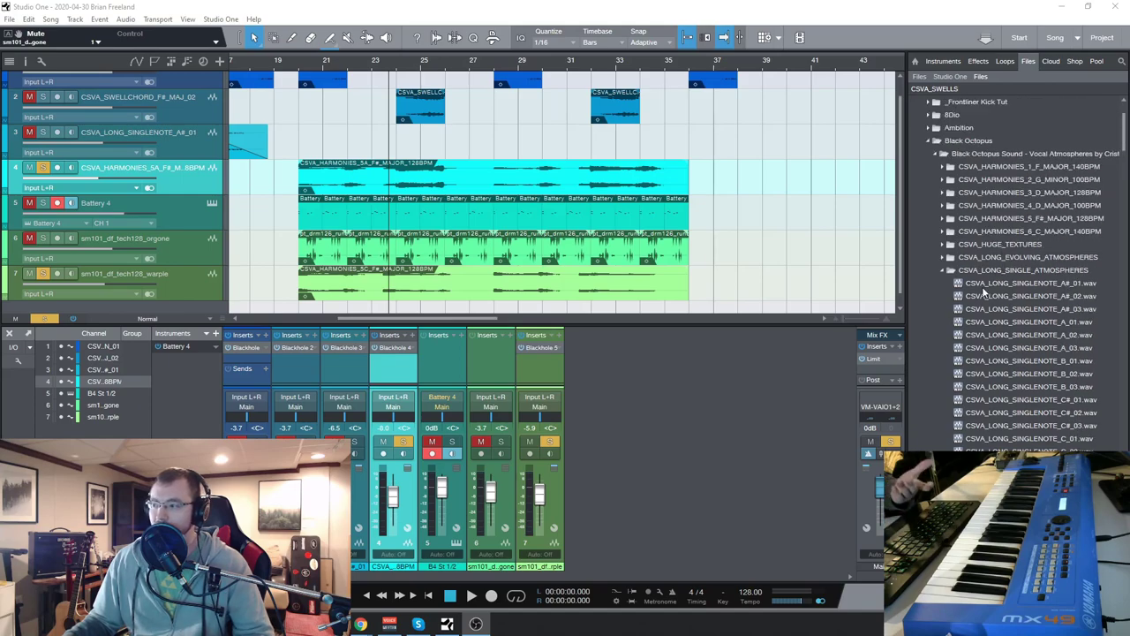
pyautogui.doubleClick(998, 244)
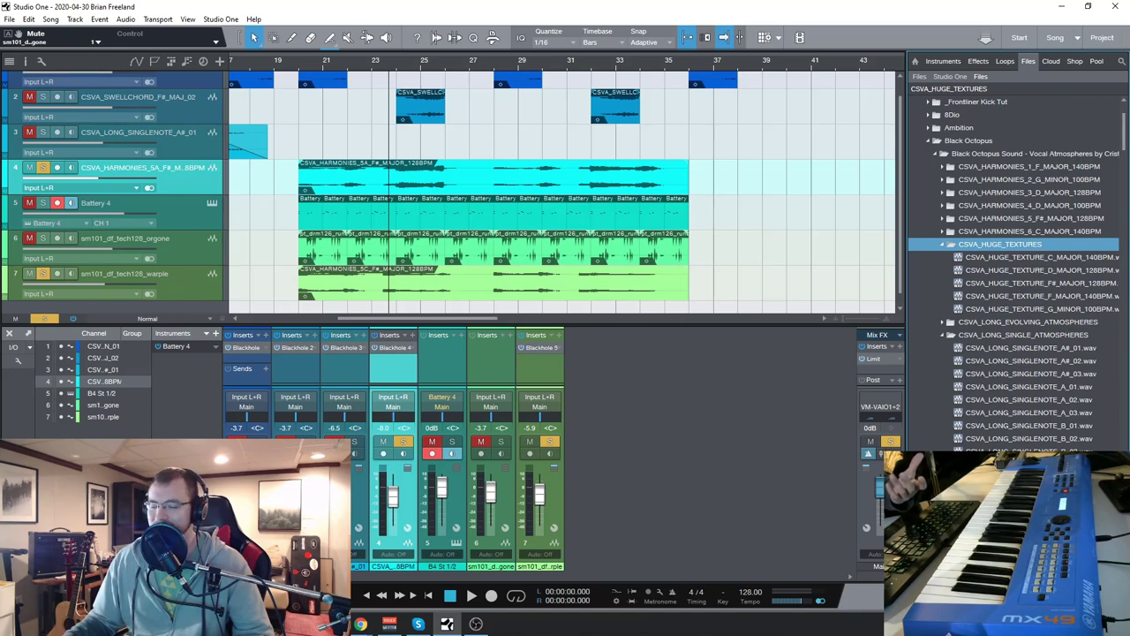
pyautogui.click(1016, 257)
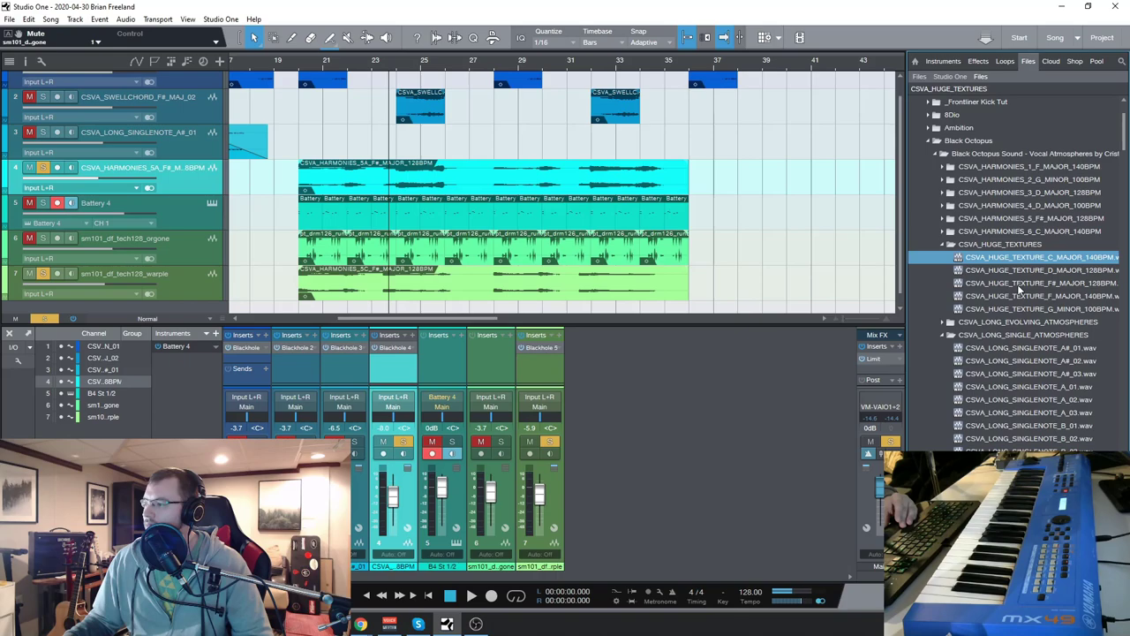
pyautogui.click(1019, 284)
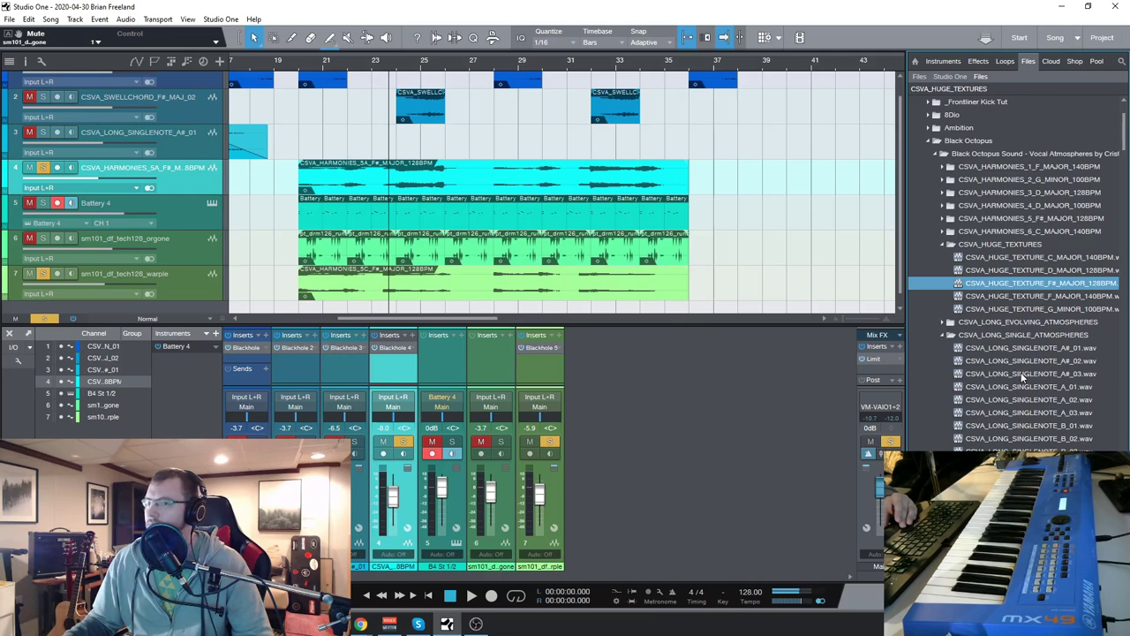
pyautogui.scroll(-1, 718, 274)
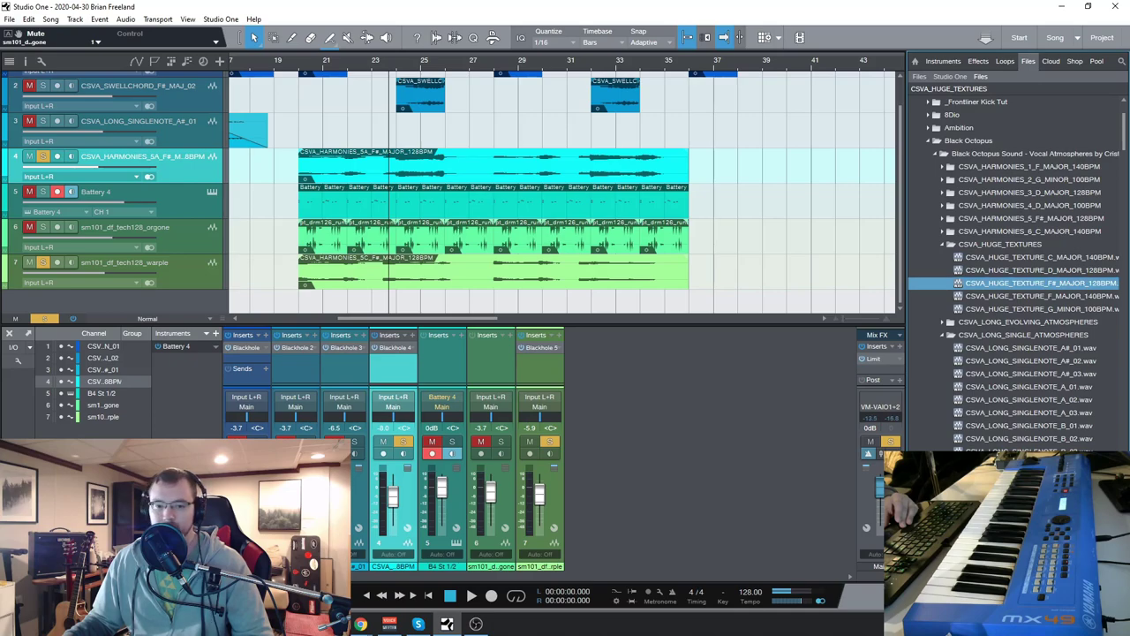
# Add CSVA_HUGE_TEXTURE_F#_MAJOR_128BPM as a new track and clear all solos.
pyautogui.moveTo(1038, 286); pyautogui.dragTo(304, 300)
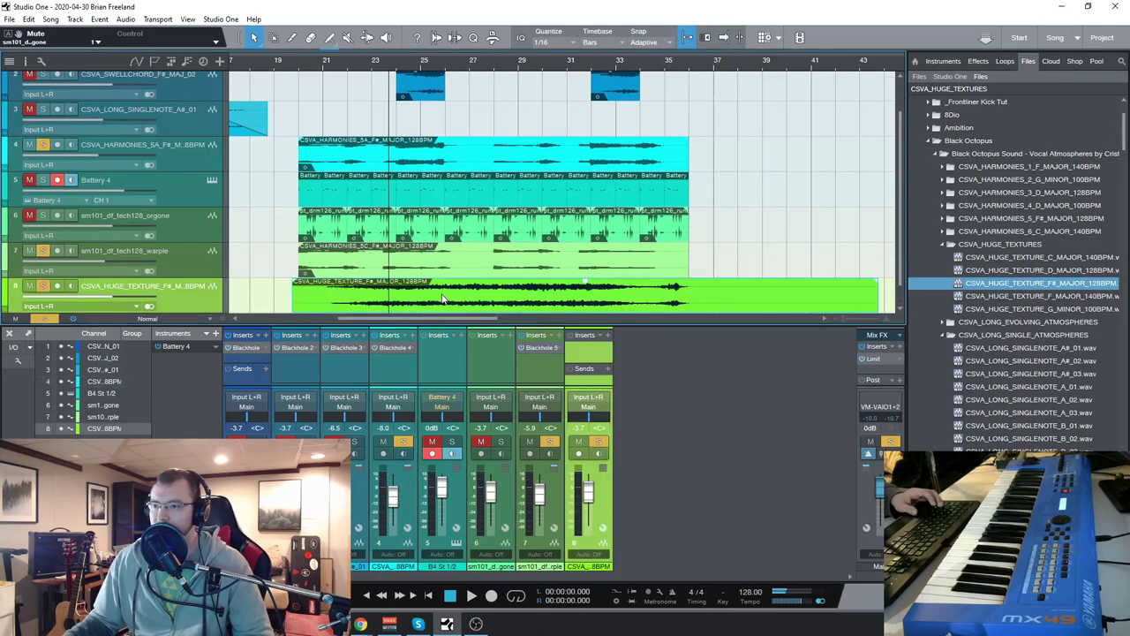
pyautogui.scroll(-1, 326, 234)
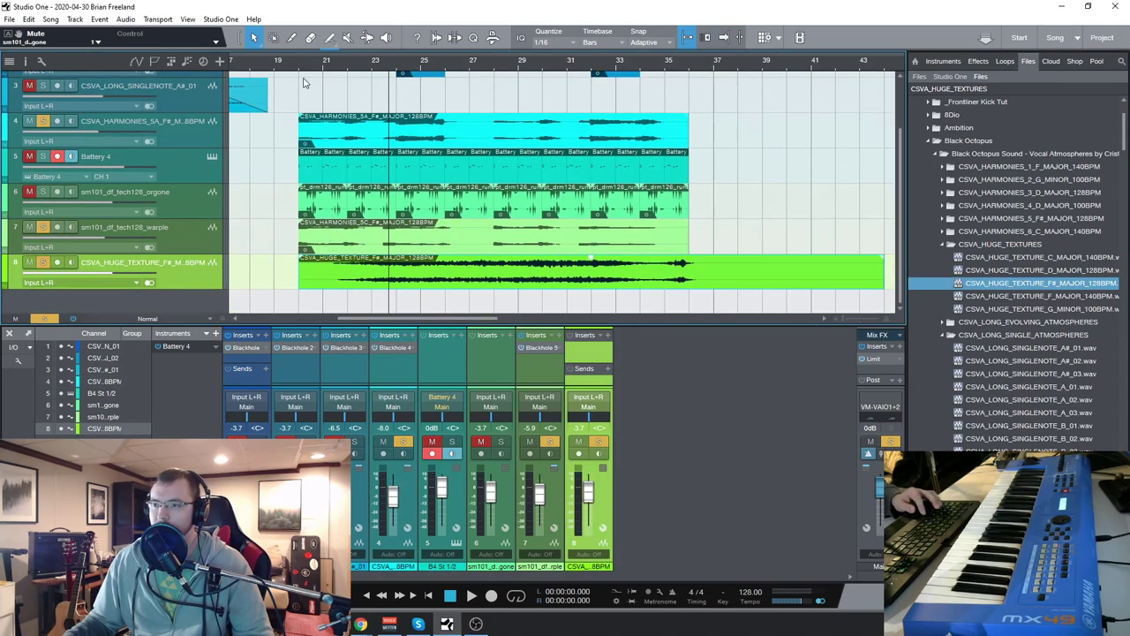
pyautogui.click(44, 318)
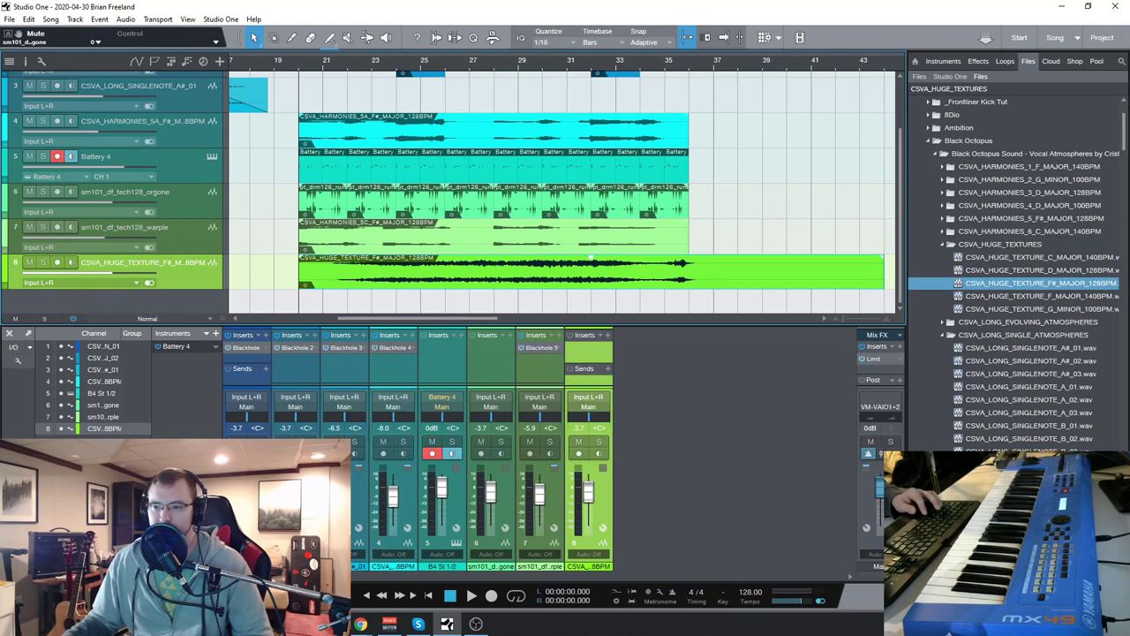
# Play the full mix and lower the texture track's fader to -11.2 dB.
pyautogui.press('space')
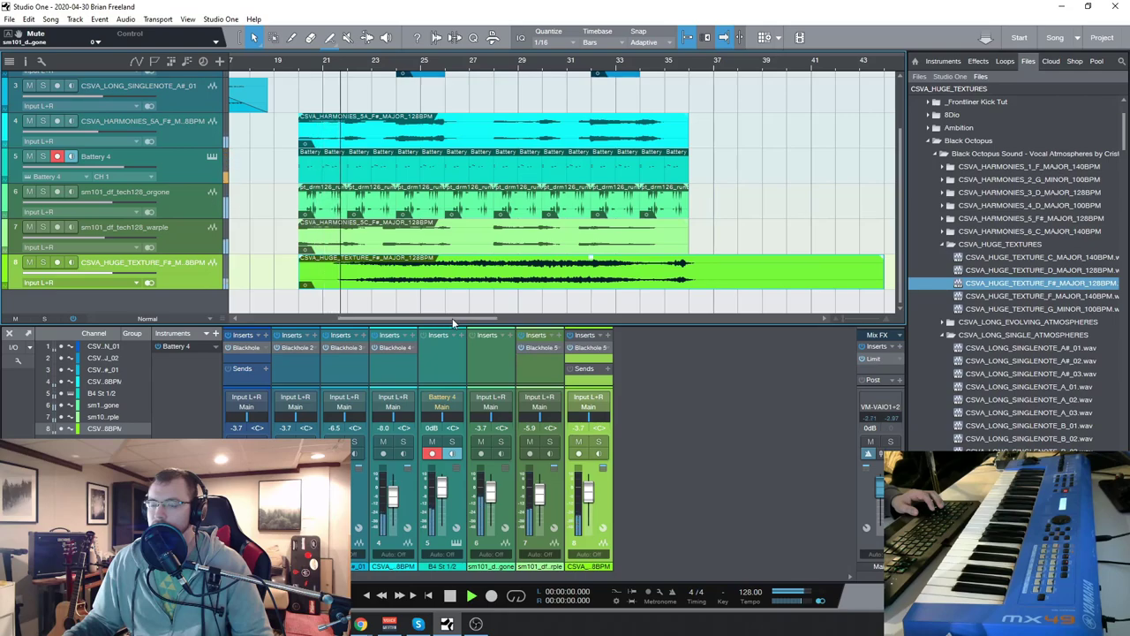
pyautogui.moveTo(588, 491); pyautogui.dragTo(592, 503)
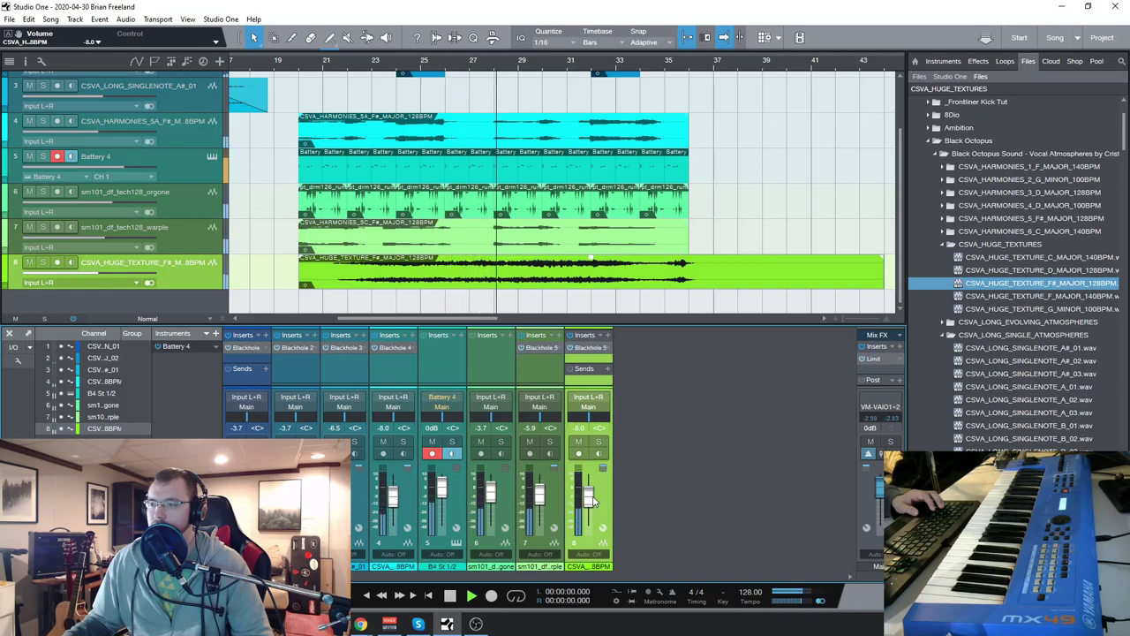
pyautogui.moveTo(594, 502); pyautogui.dragTo(593, 506)
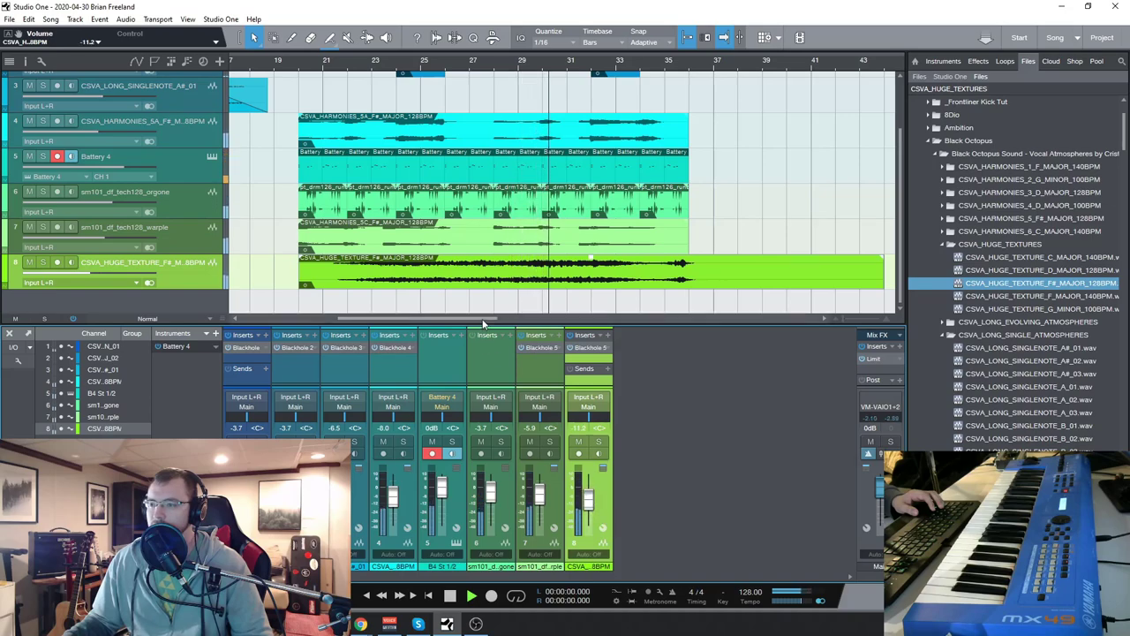
pyautogui.hscroll(2, 482, 323)
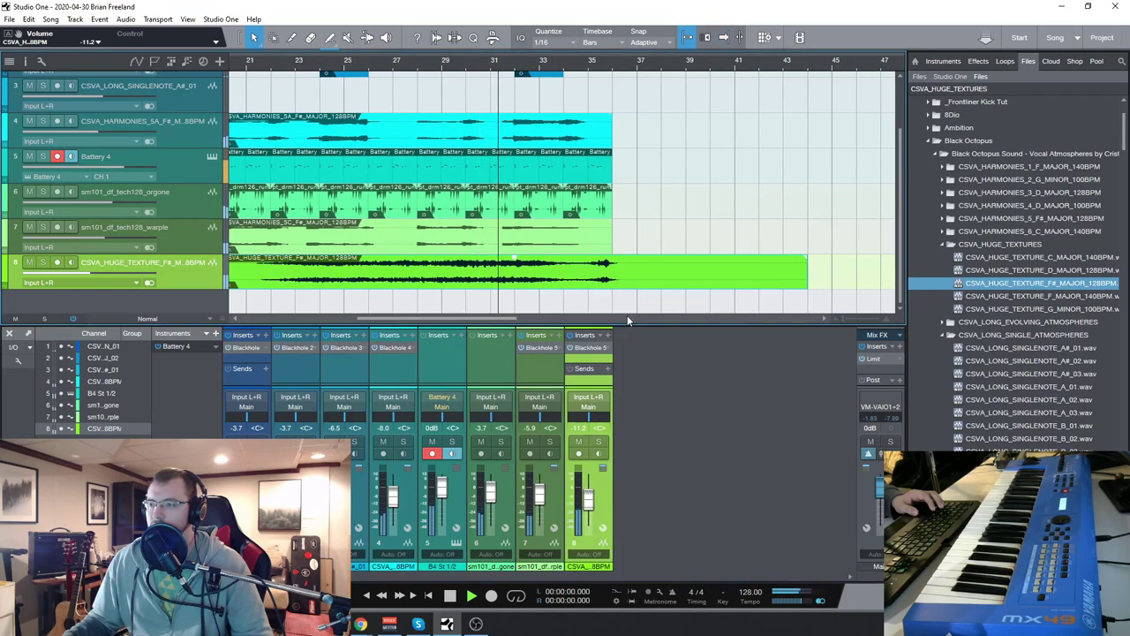
pyautogui.hscroll(-3, 628, 318)
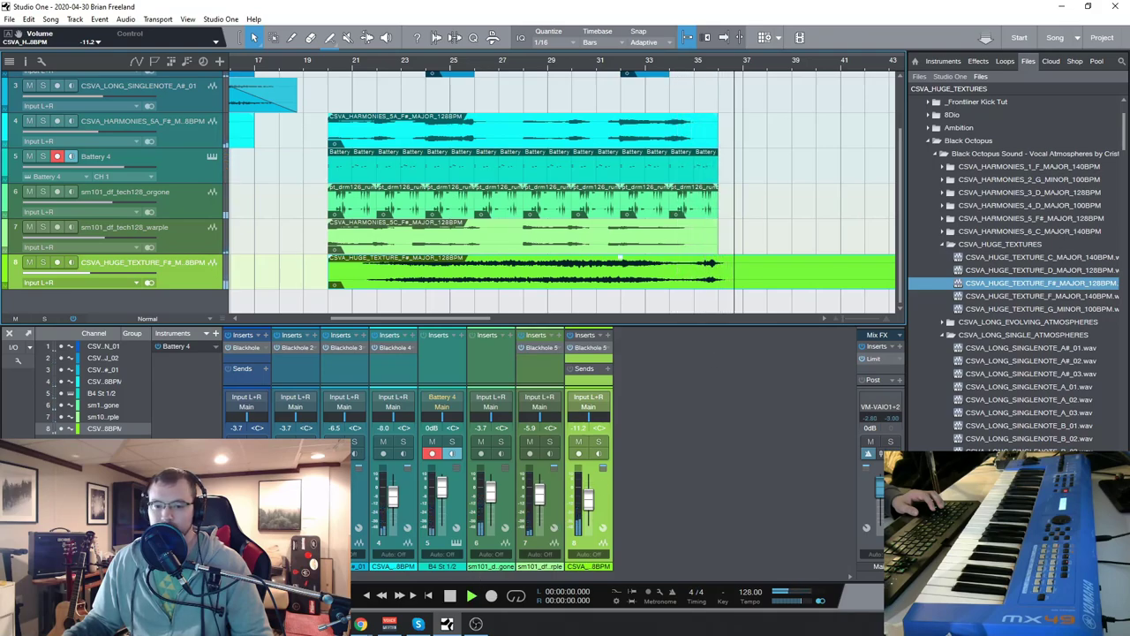
# Stop playback and select the first swell chord track (track 1).
pyautogui.press('space')
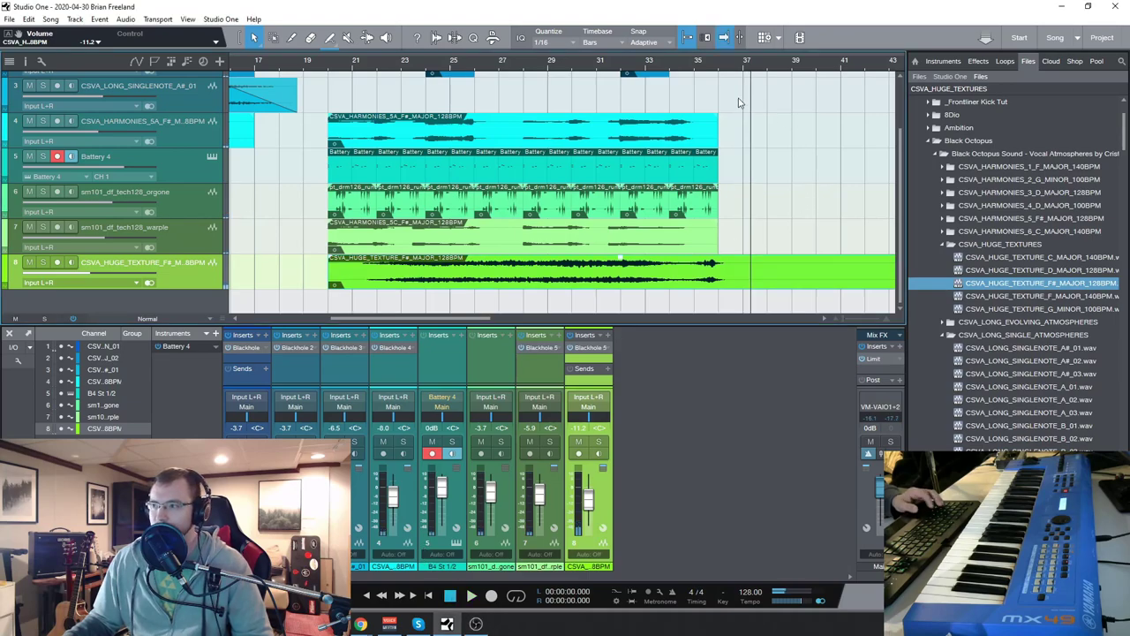
pyautogui.scroll(2, 732, 98)
pyautogui.click(742, 89)
pyautogui.press('Delete')
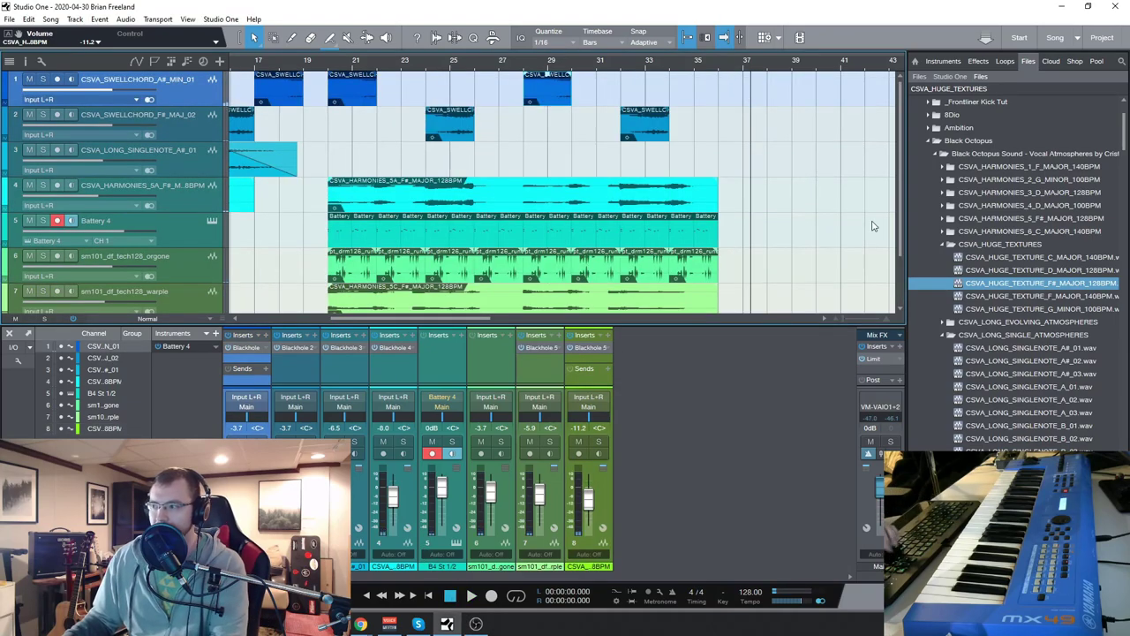
# In CSVA_LONG_EVOLVING_ATMOSPHERES, preview drones from CSVA_LONG_C_MAJOR_07.wav down to CSVA_LONG_D_MAJOR_02.wav.
pyautogui.doubleClick(1024, 321)
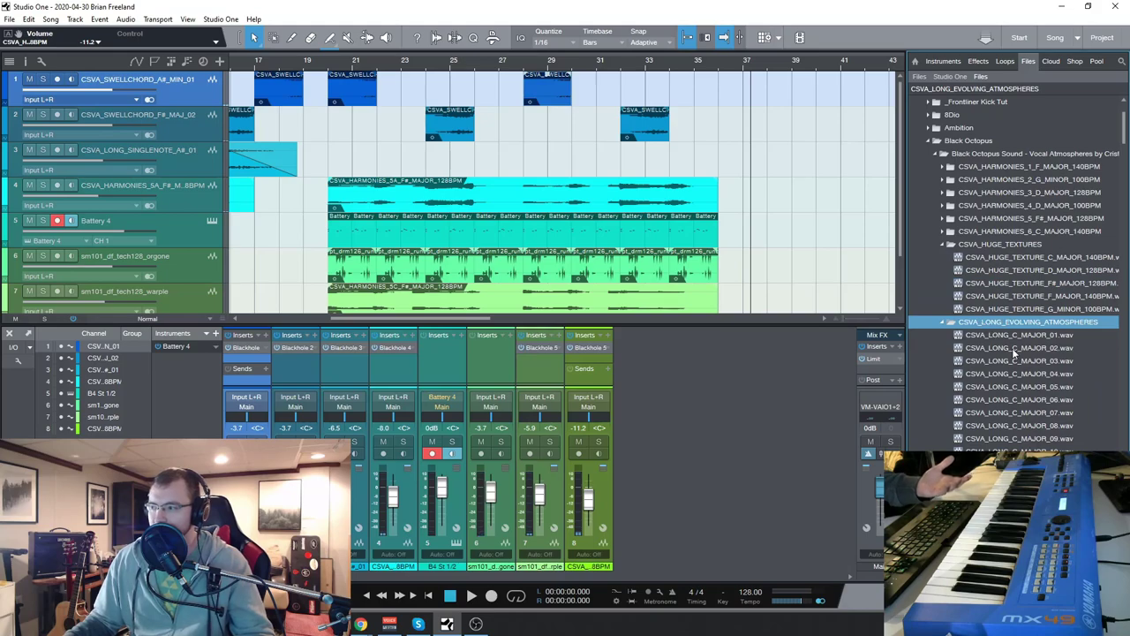
pyautogui.scroll(-1, 1014, 358)
pyautogui.click(1015, 375)
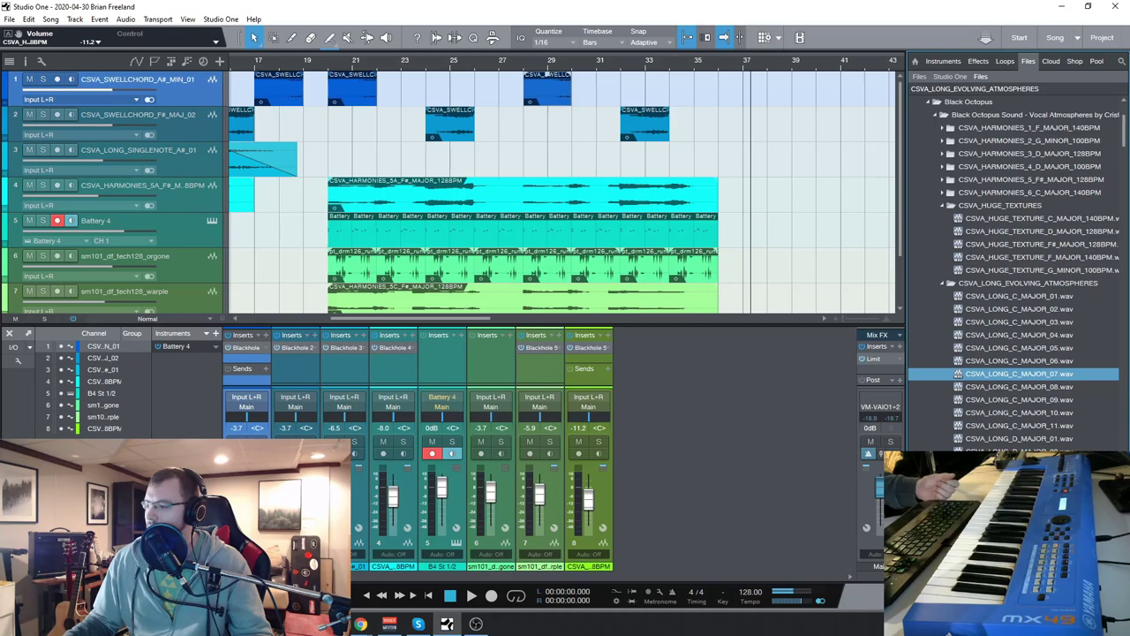
pyautogui.press('Down')
pyautogui.press('Down')
pyautogui.press('Down')
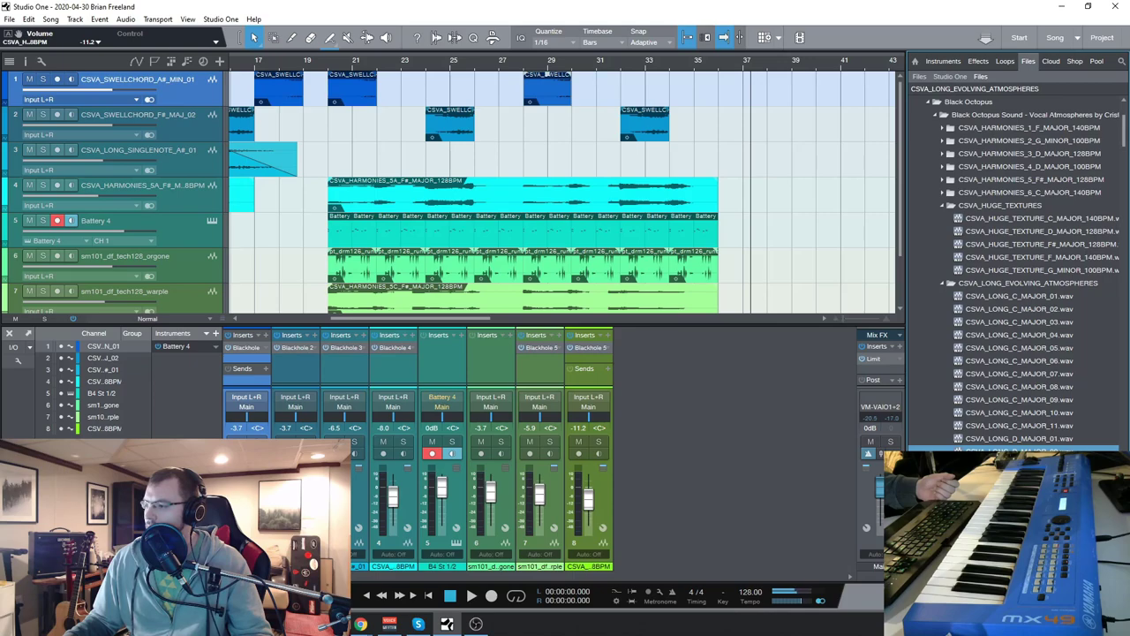
pyautogui.scroll(-1, 1016, 265)
pyautogui.scroll(-3, 1015, 265)
pyautogui.scroll(-2, 1015, 265)
pyautogui.scroll(-1, 1015, 265)
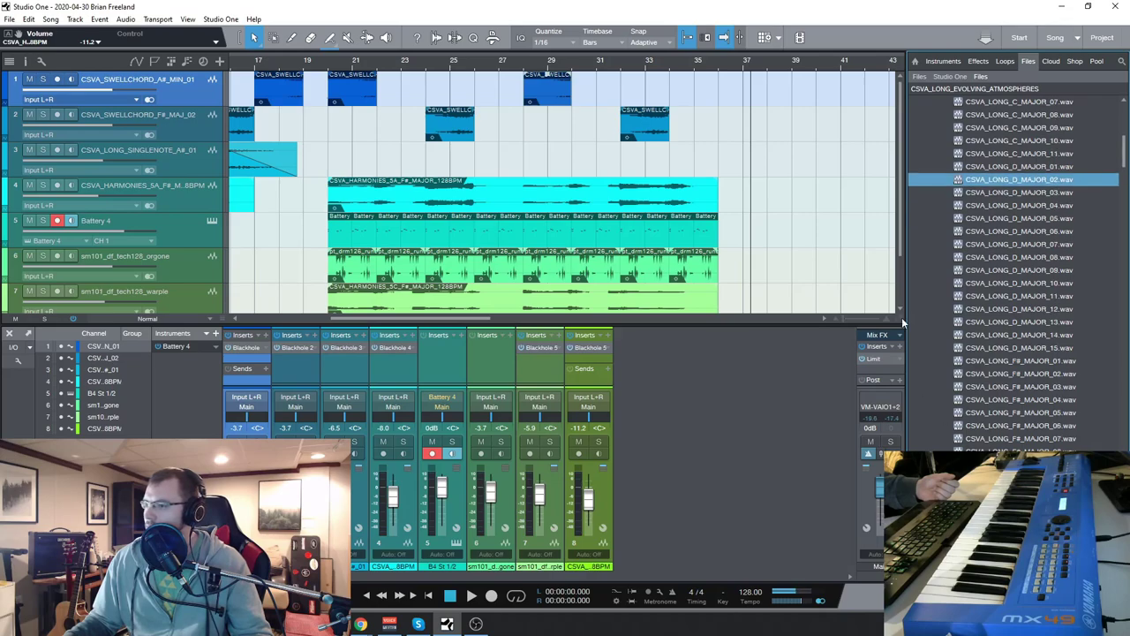
pyautogui.scroll(-2, 871, 233)
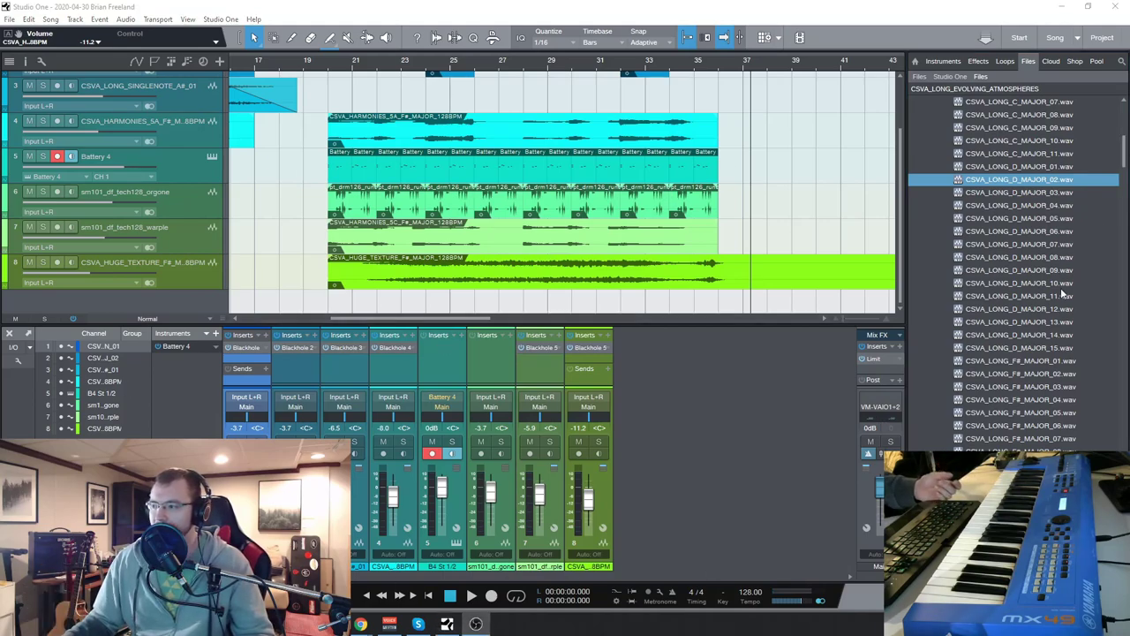
pyautogui.scroll(-1, 1062, 295)
pyautogui.scroll(-2, 1062, 295)
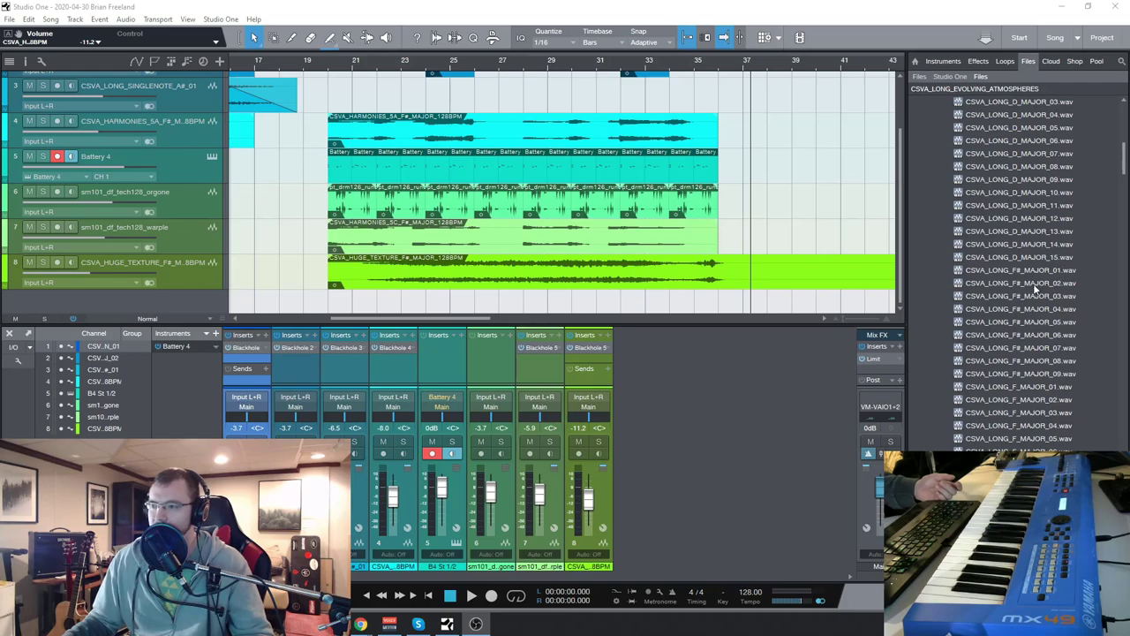
pyautogui.scroll(-1, 1035, 287)
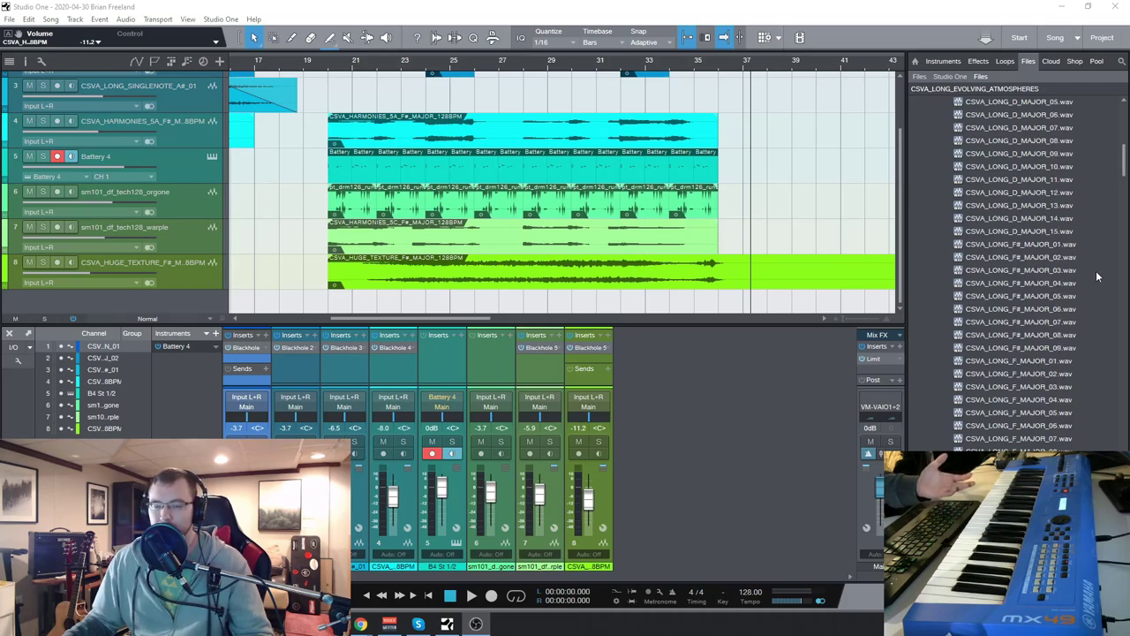